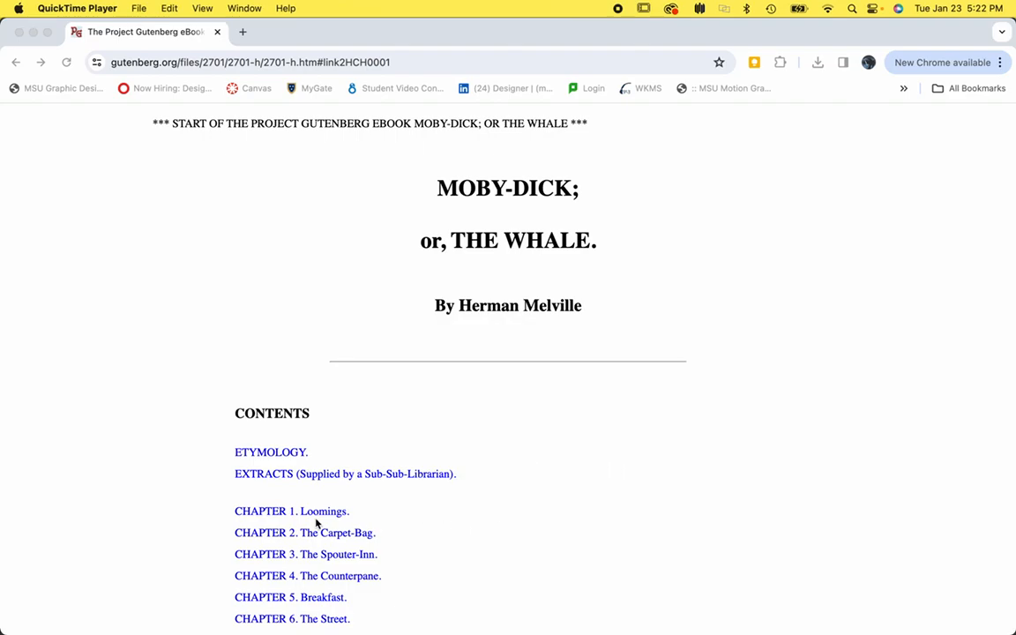
Open Chapter 1, Loomings, copy its first five paragraphs from "Call me Ishmael" to "wedded for ever", and switch to InDesign.
{"action": "left_click", "coordinate": [345, 520]}
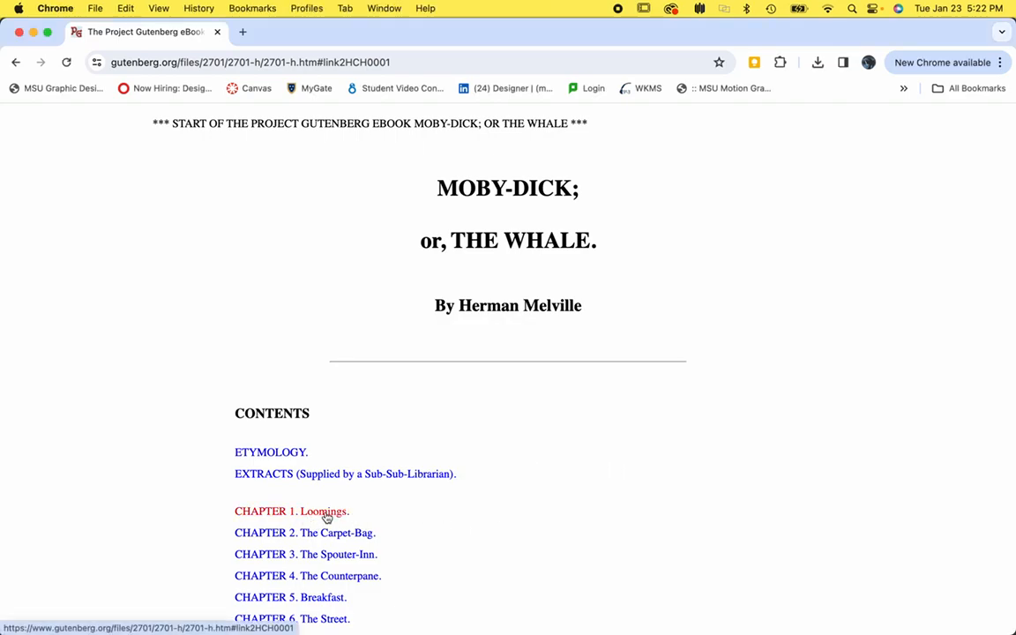
{"action": "left_click", "coordinate": [326, 515]}
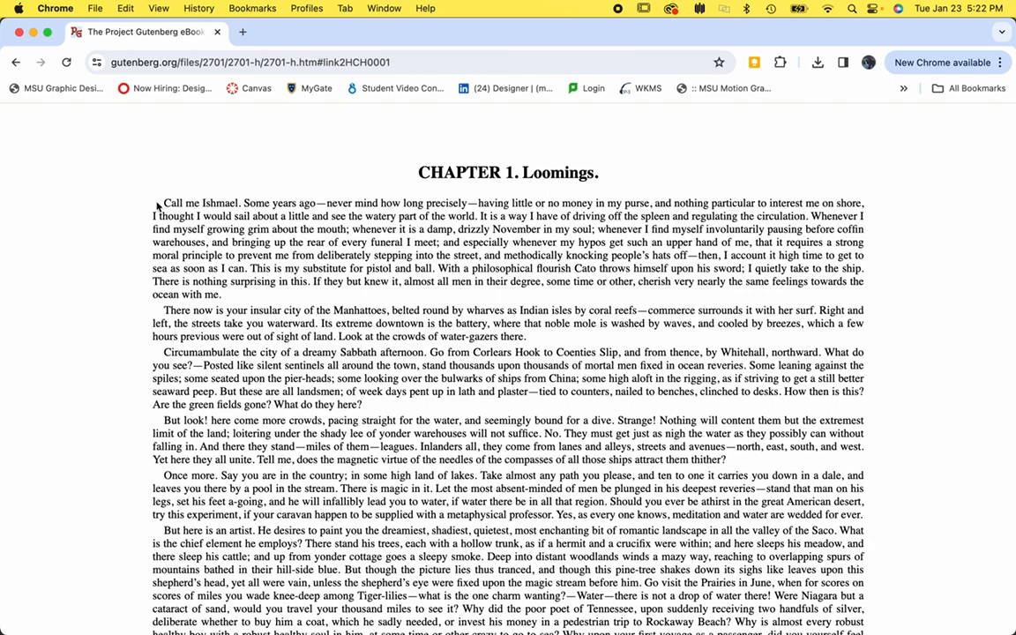
{"action": "left_click_drag", "start_coordinate": [163, 203], "coordinate": [901, 527]}
{"action": "key", "text": "super+c"}
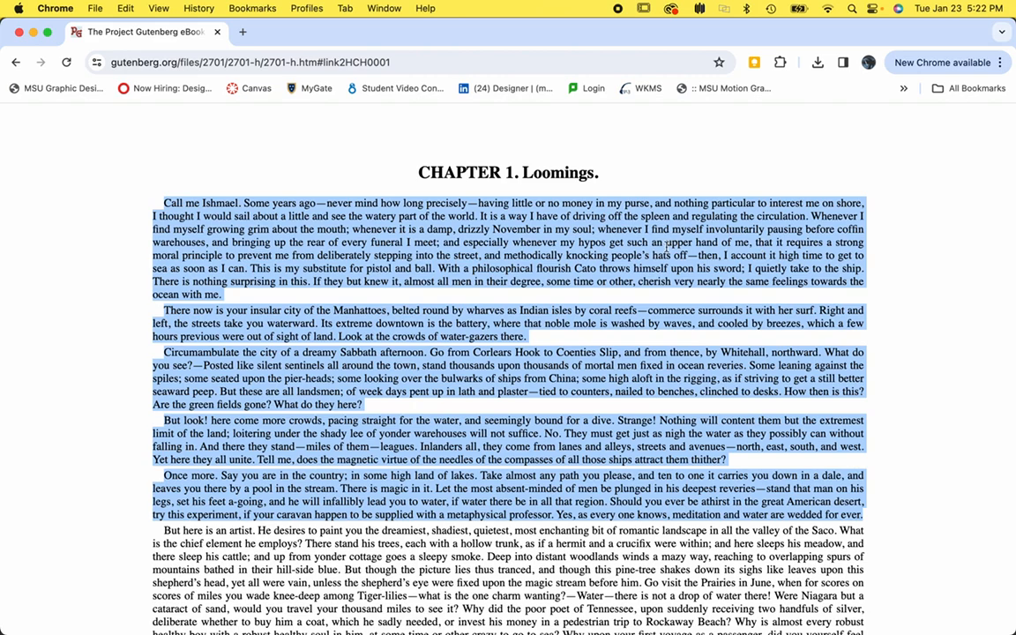
{"action": "mouse_move", "coordinate": [637, 624]}
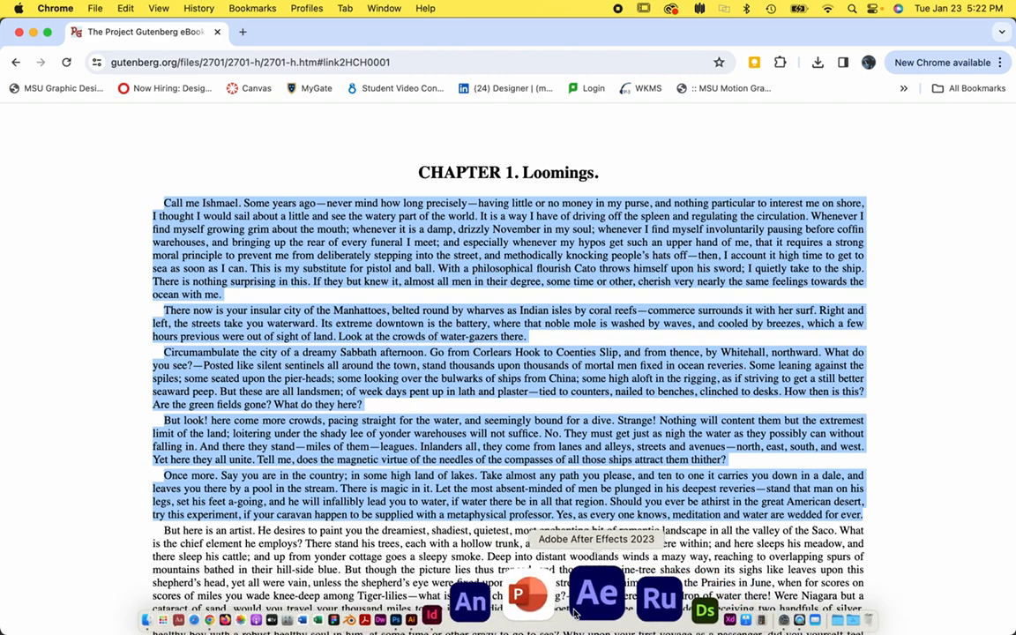
{"action": "left_click", "coordinate": [508, 600]}
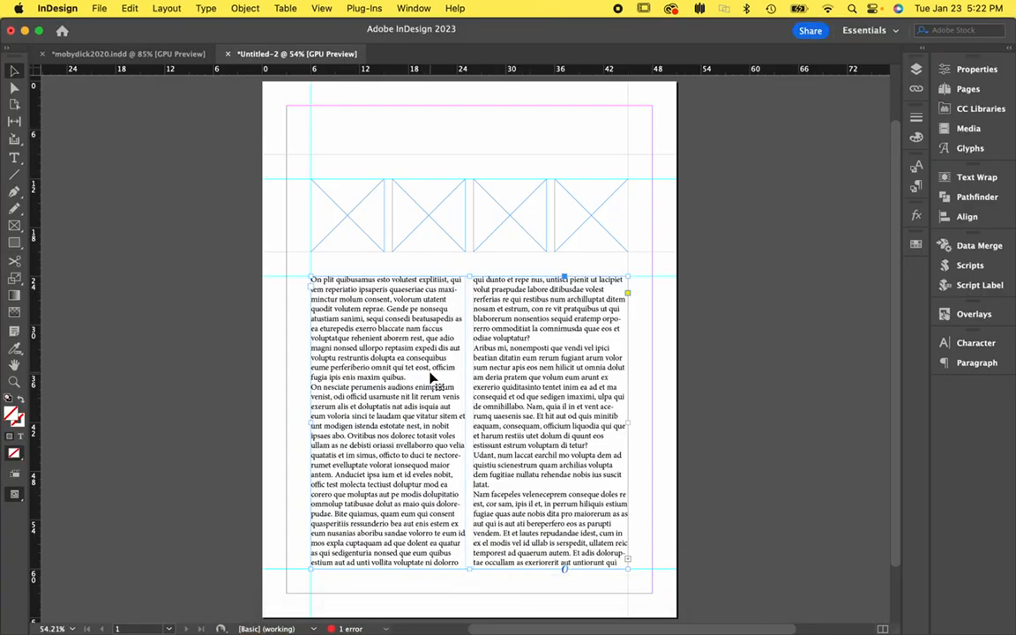
{"action": "left_click", "coordinate": [44, 165]}
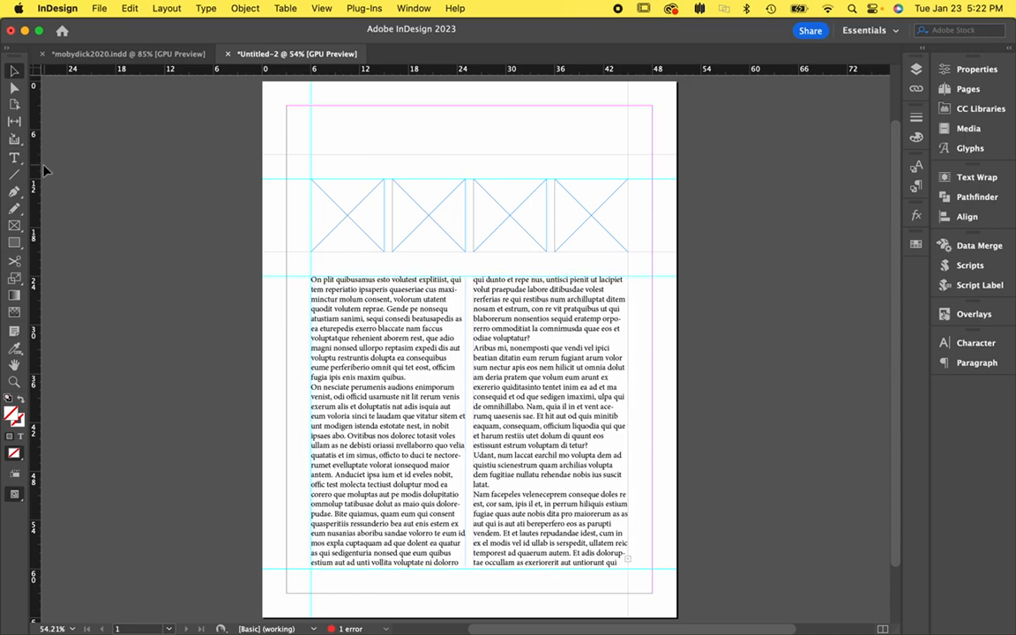
{"action": "left_click", "coordinate": [15, 158]}
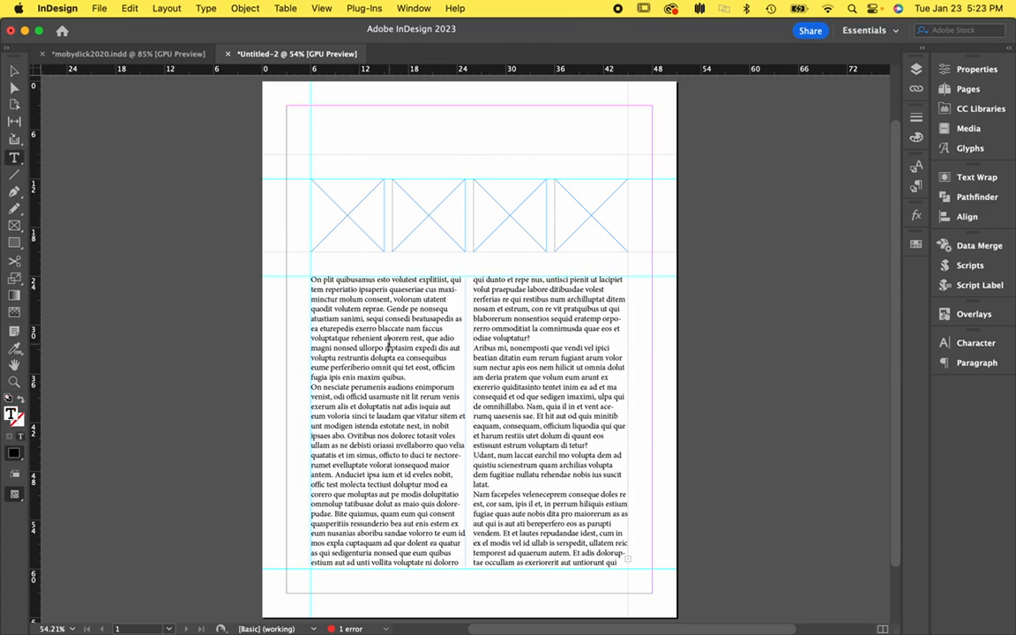
{"action": "left_click", "coordinate": [389, 343]}
{"action": "key", "text": "super+a"}
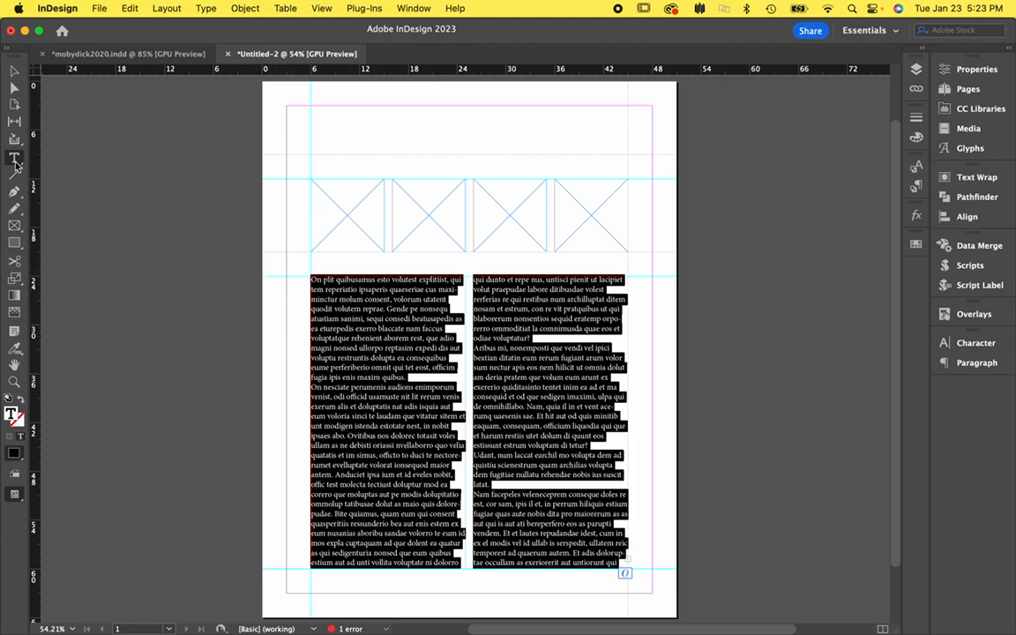
{"action": "left_click", "coordinate": [14, 71]}
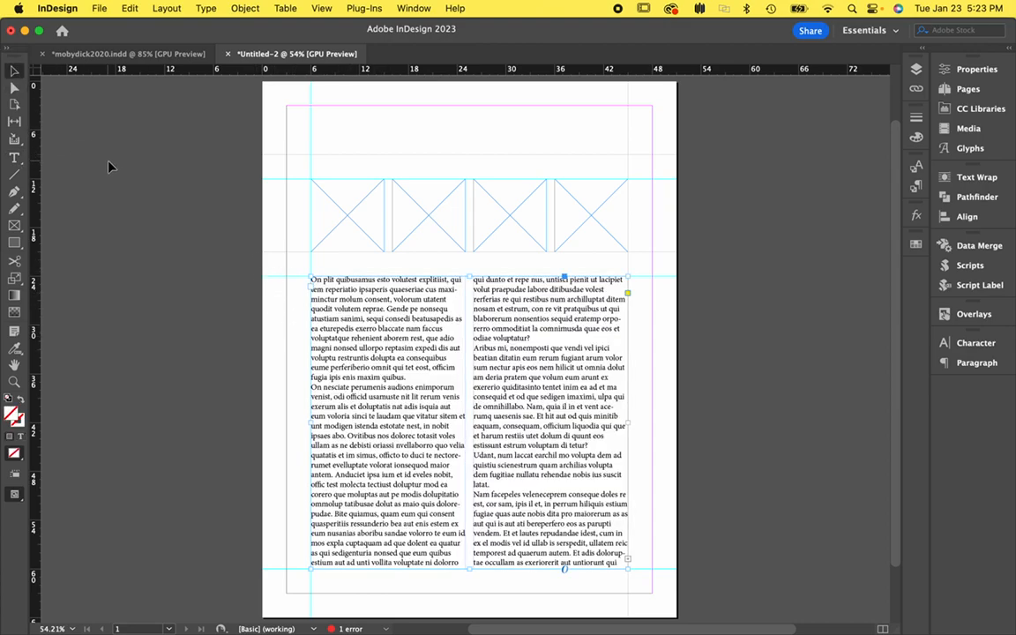
Replace all the placeholder text in the two-column text frame with the copied Moby-Dick paragraphs.
{"action": "left_click", "coordinate": [12, 159]}
{"action": "left_click", "coordinate": [347, 309]}
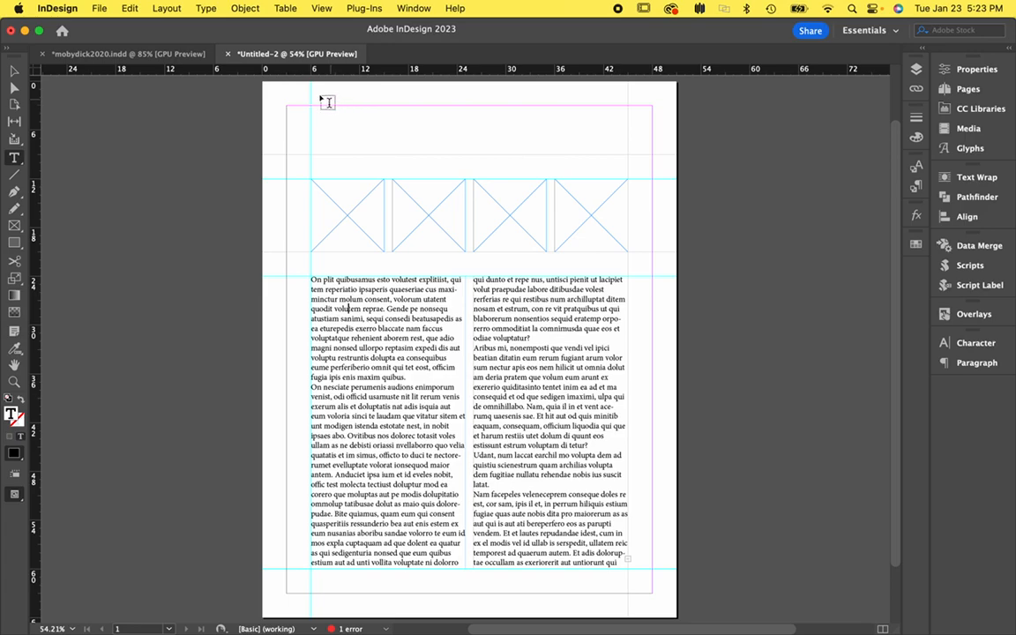
{"action": "left_click", "coordinate": [138, 9]}
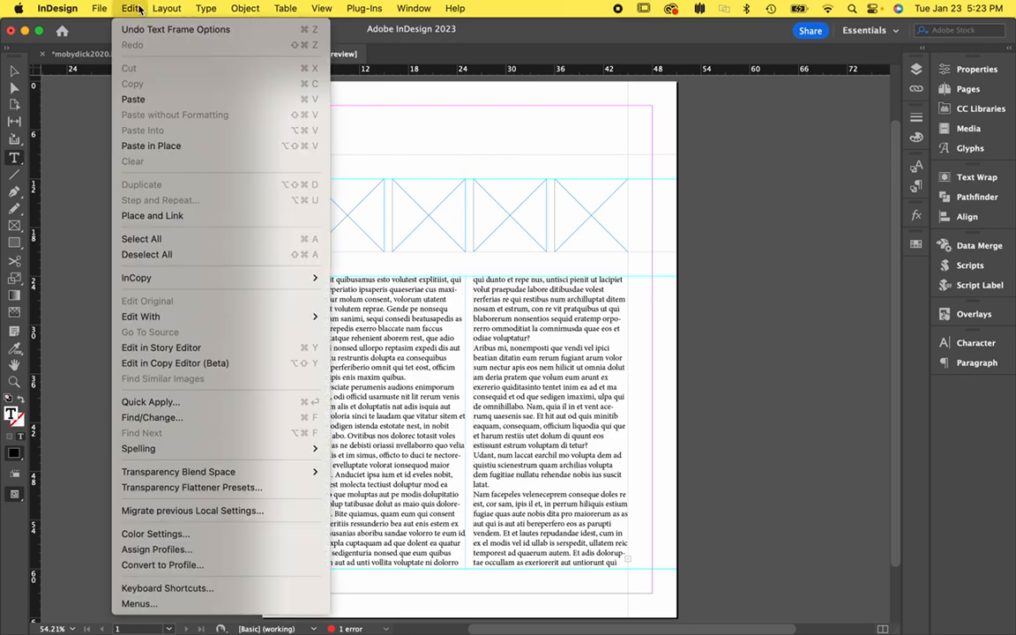
{"action": "left_click", "coordinate": [150, 240]}
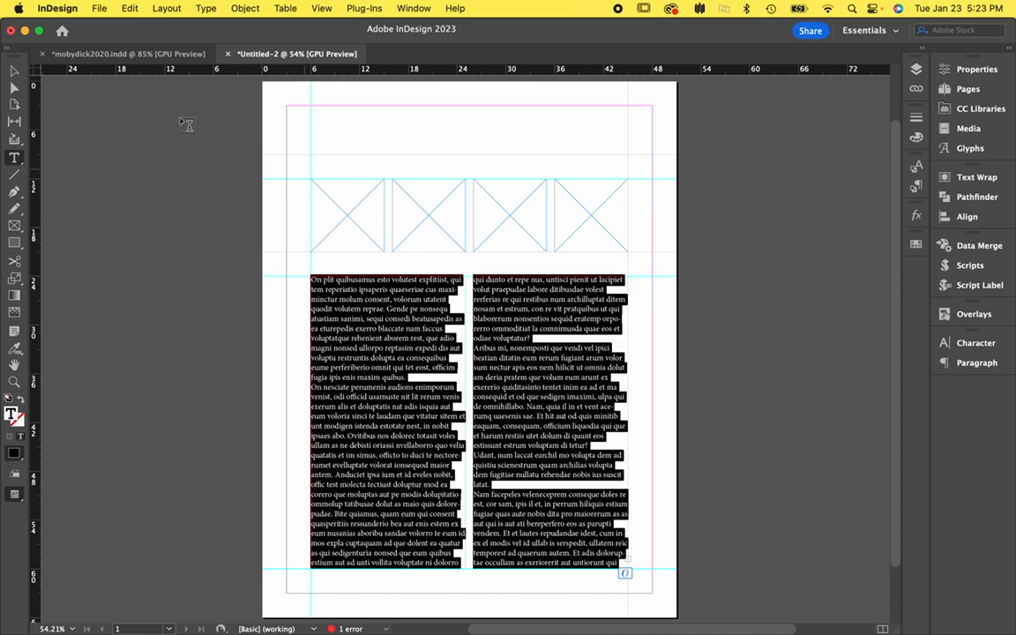
{"action": "left_click", "coordinate": [130, 8]}
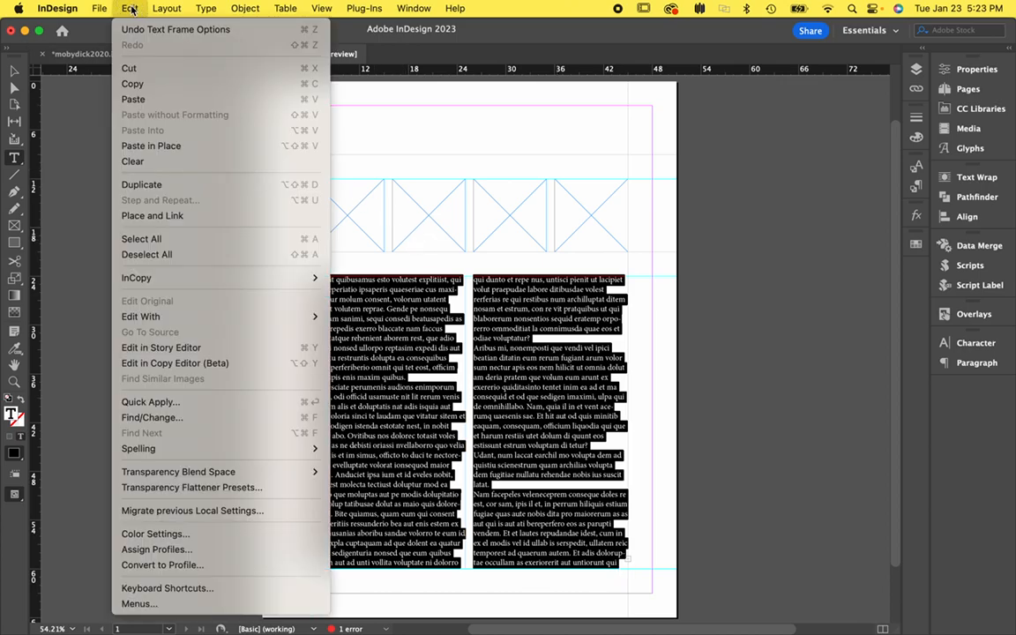
{"action": "left_click", "coordinate": [146, 101]}
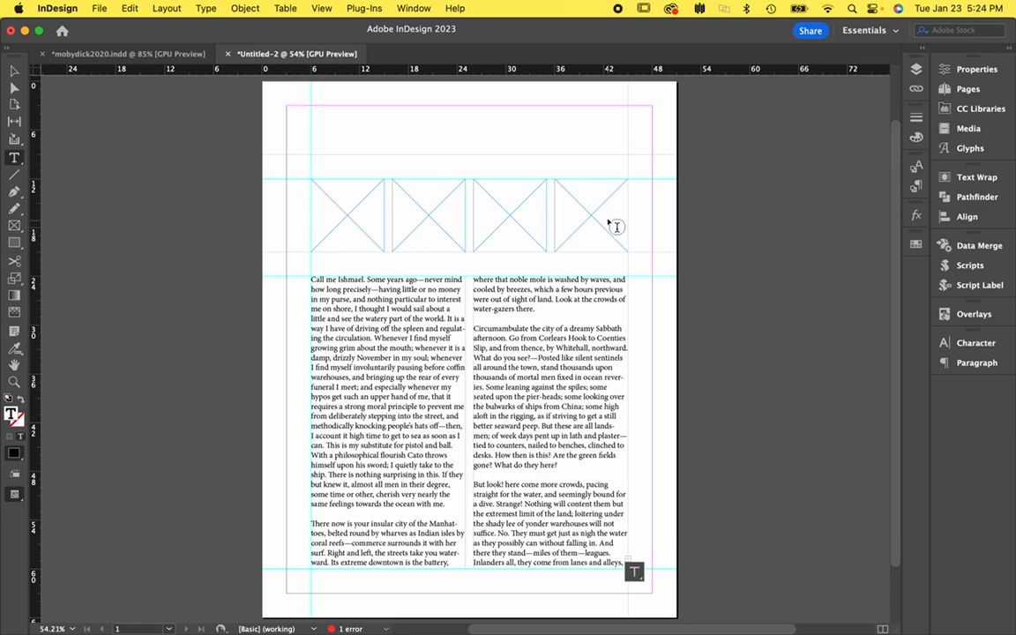
{"action": "left_click", "coordinate": [14, 70]}
{"action": "left_click", "coordinate": [347, 194]}
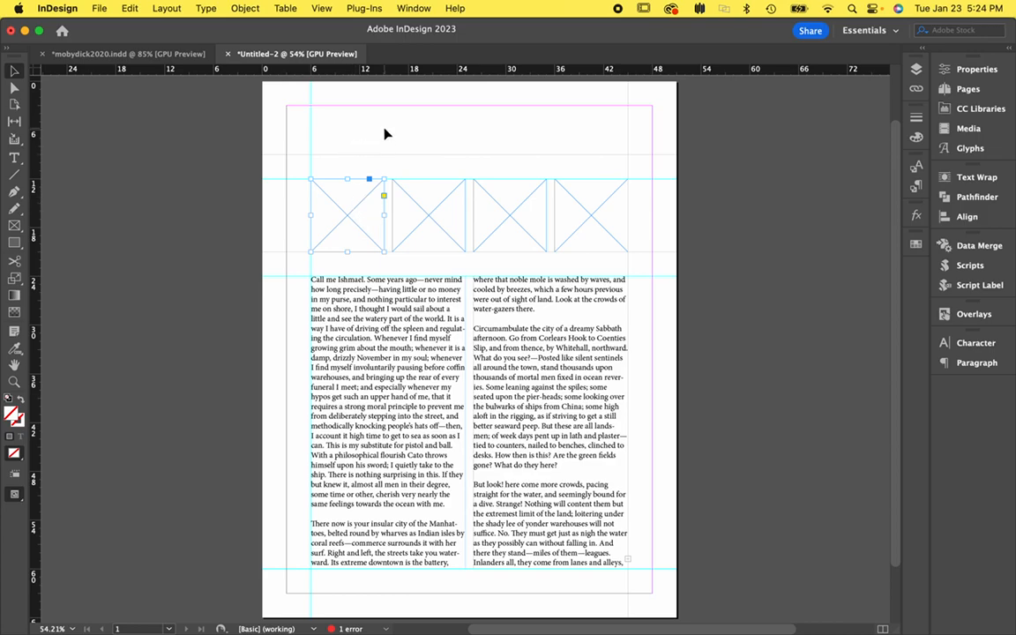
{"action": "left_click", "coordinate": [102, 8]}
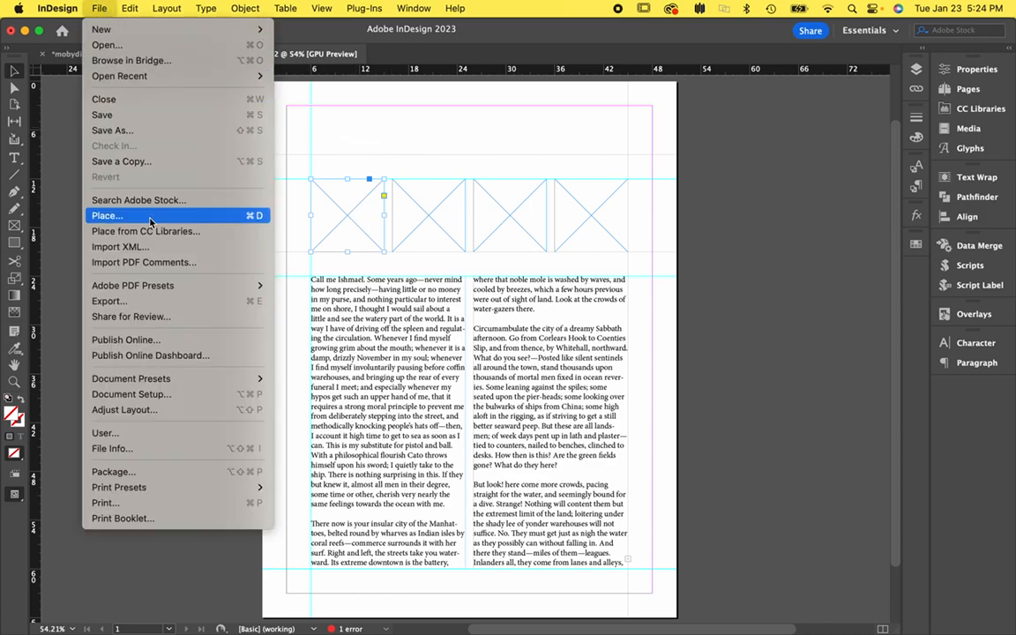
{"action": "left_click", "coordinate": [296, 192]}
{"action": "left_click", "coordinate": [265, 169]}
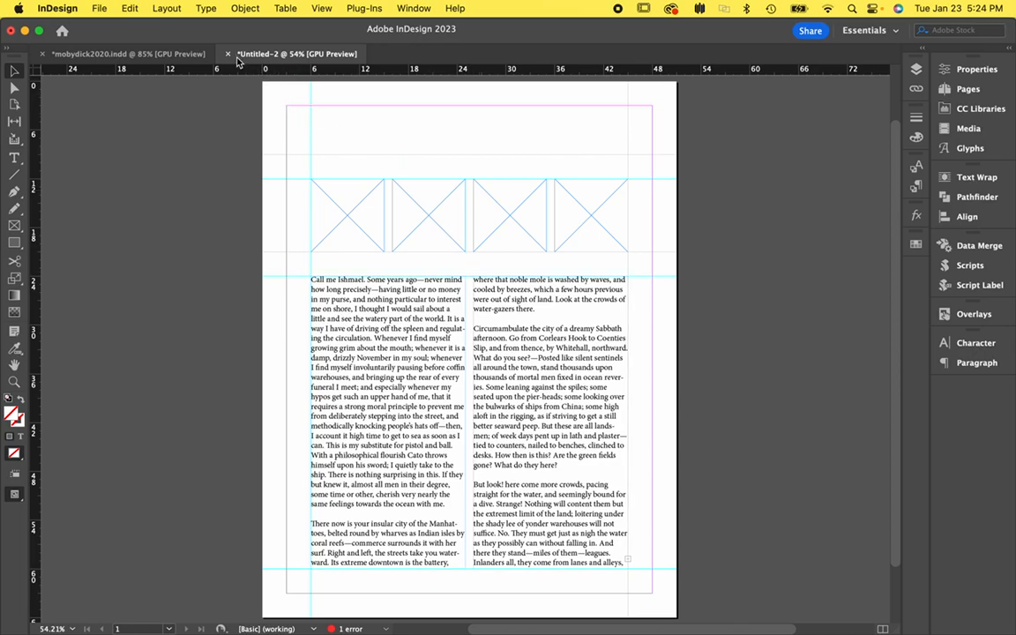
Start saving the document and choose the Moby_Dick folder inside MobyDick, which holds the whale images, as the destination.
{"action": "left_click", "coordinate": [95, 7]}
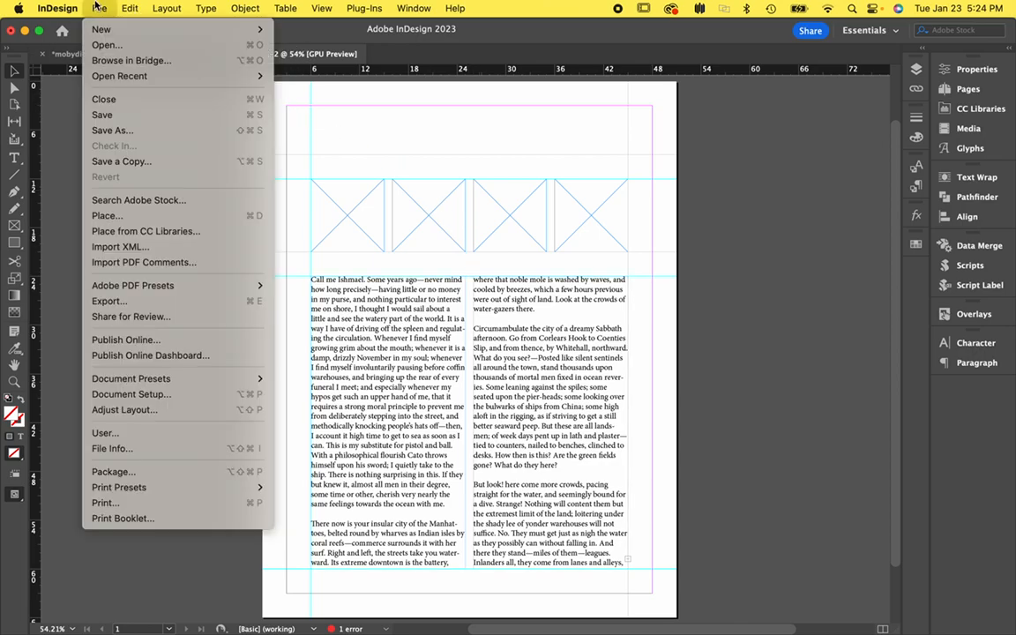
{"action": "left_click", "coordinate": [103, 116]}
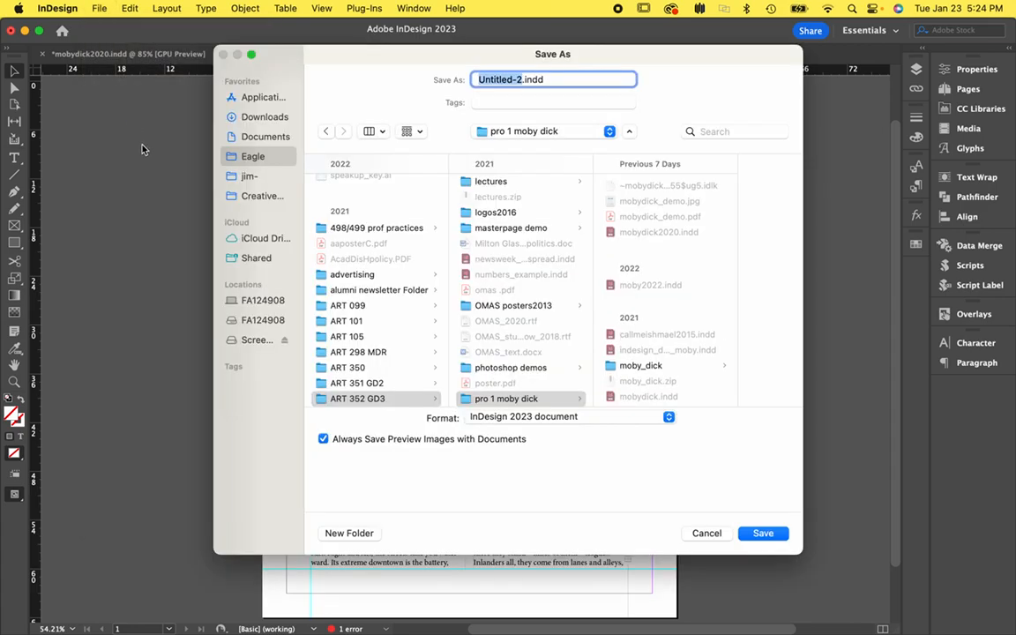
{"action": "left_click", "coordinate": [654, 365]}
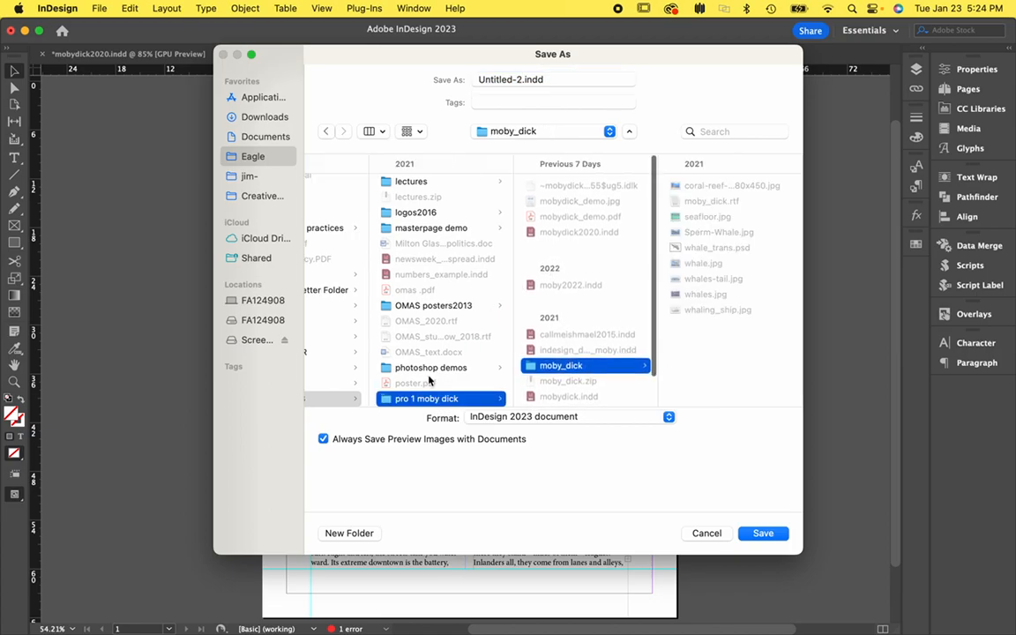
{"action": "scroll", "coordinate": [429, 380], "scroll_direction": "up", "scroll_amount": 5}
{"action": "left_click", "coordinate": [415, 186]}
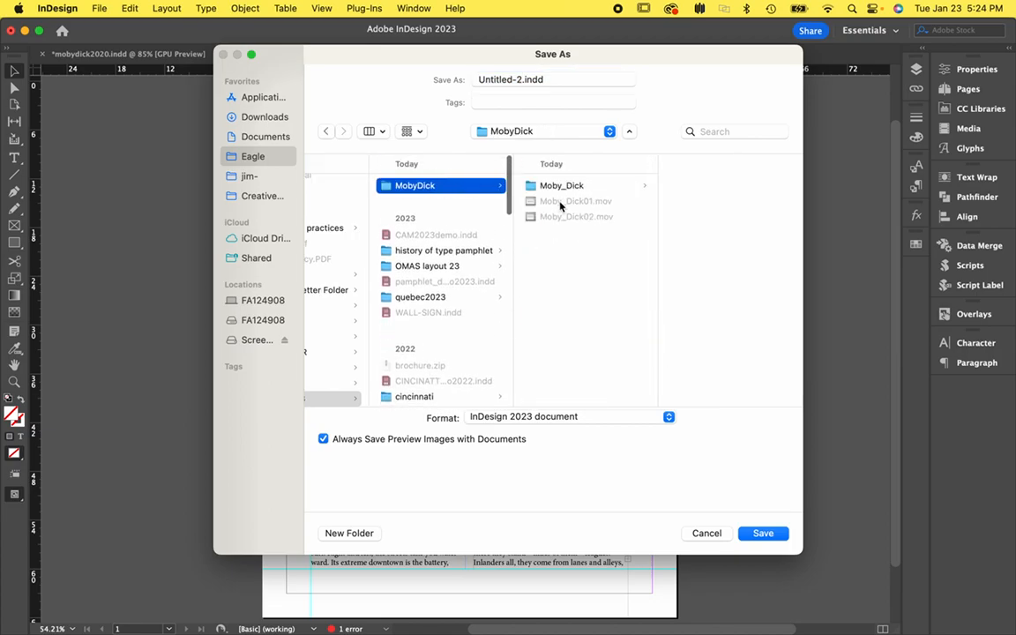
{"action": "left_click", "coordinate": [556, 188]}
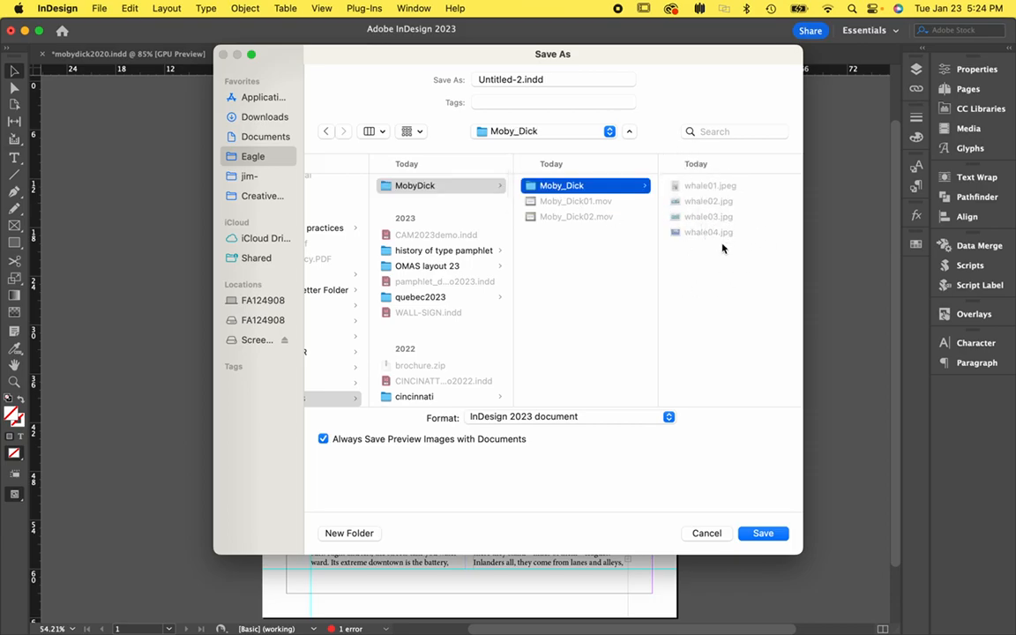
Name the document MobyDick24.indd and save it as an InDesign 2023 document.
{"action": "left_click", "coordinate": [485, 79]}
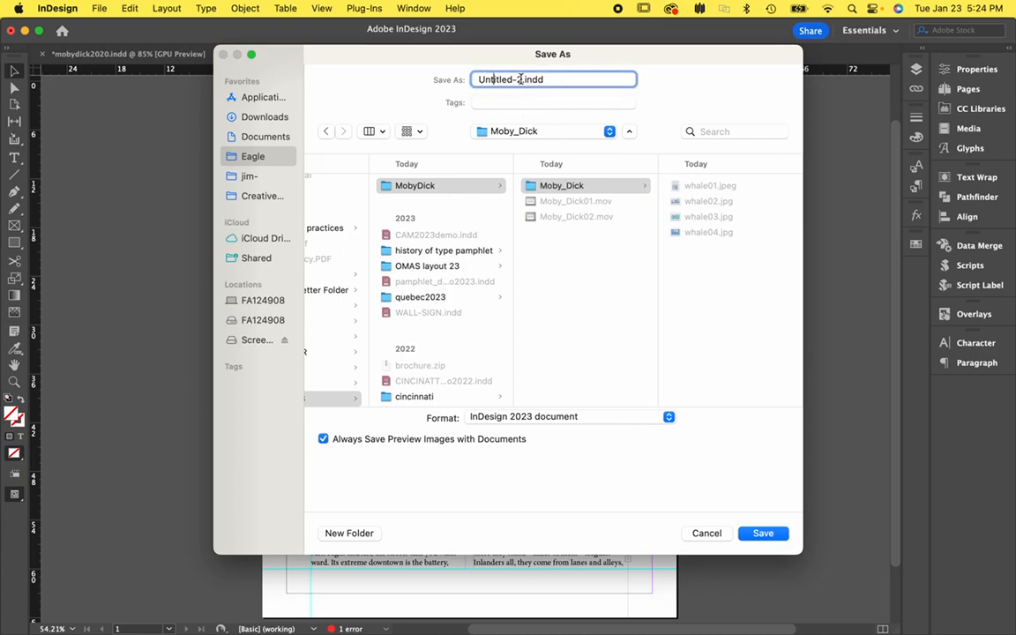
{"action": "left_click_drag", "start_coordinate": [521, 79], "coordinate": [453, 76]}
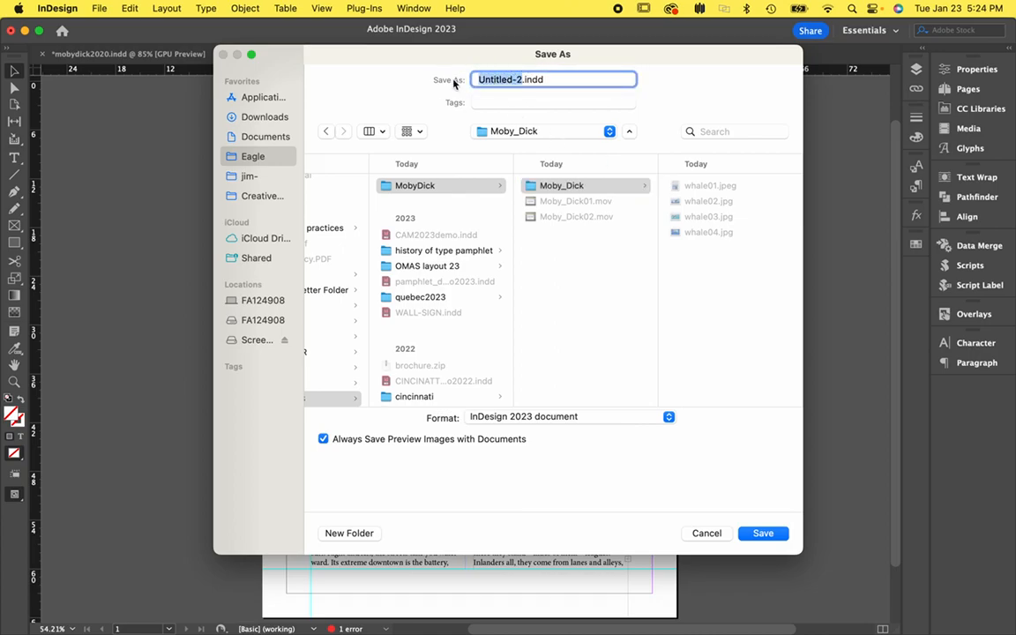
{"action": "type", "text": "MobyDi"}
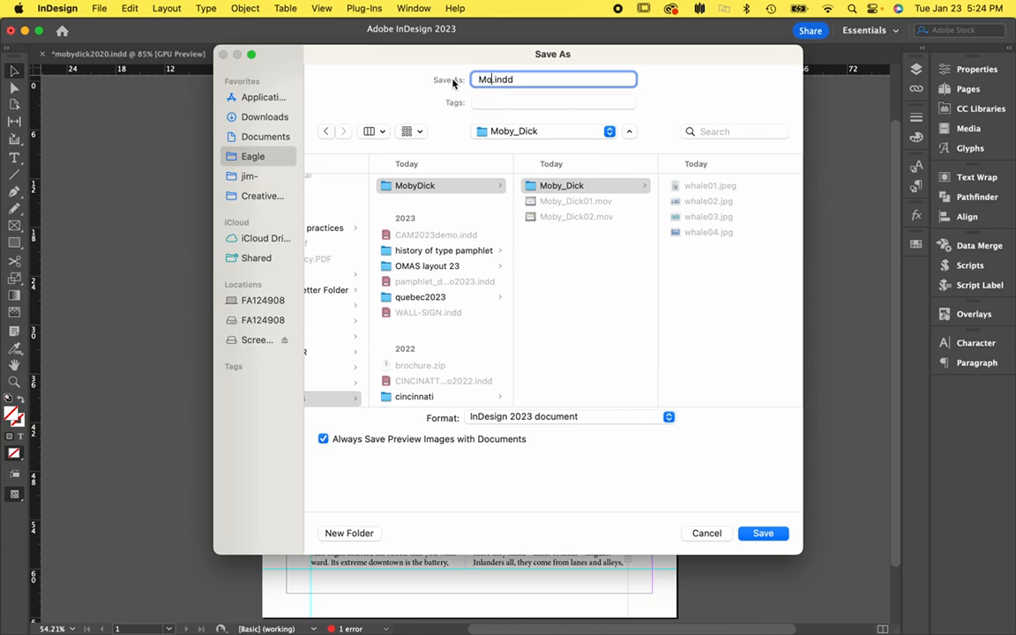
{"action": "type", "text": "ck24"}
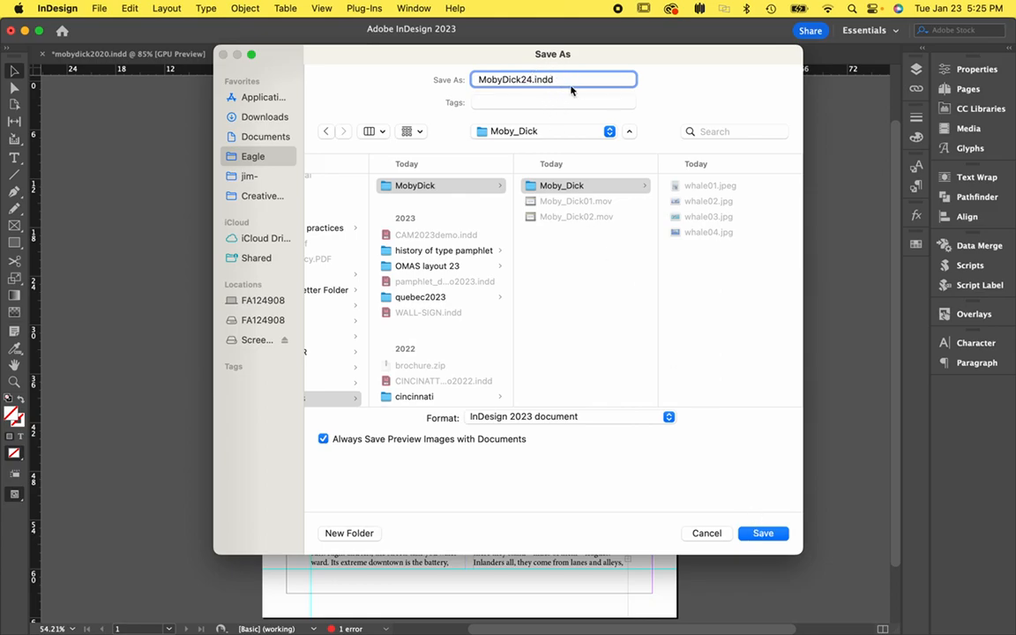
{"action": "left_click", "coordinate": [763, 534]}
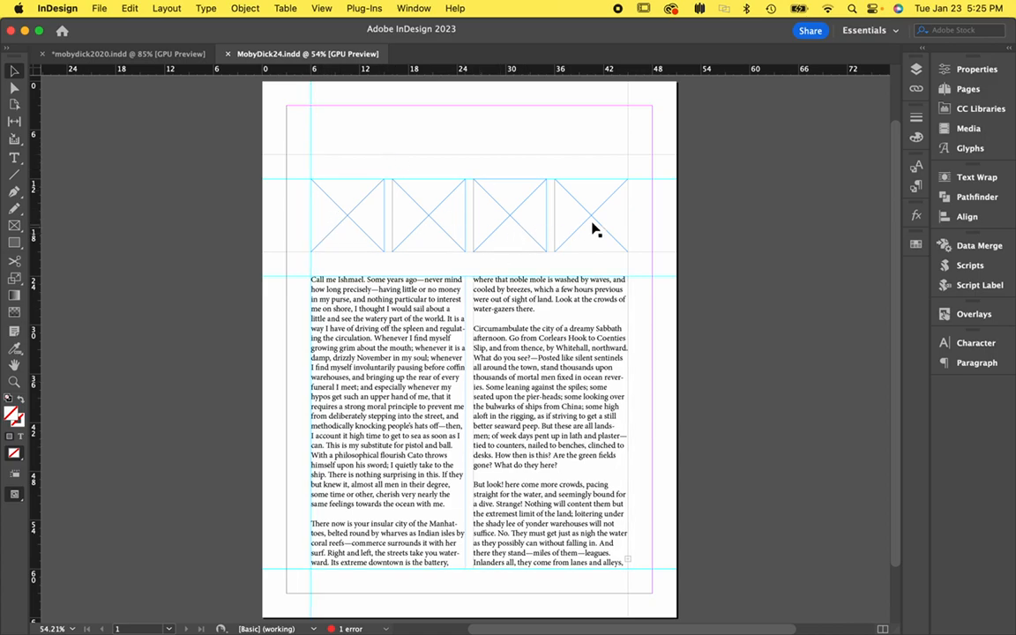
Place whale01.jpeg from the Moby_Dick folder into the first of the four picture frames.
{"action": "left_click", "coordinate": [356, 224]}
{"action": "left_click", "coordinate": [94, 10]}
{"action": "left_click", "coordinate": [148, 216]}
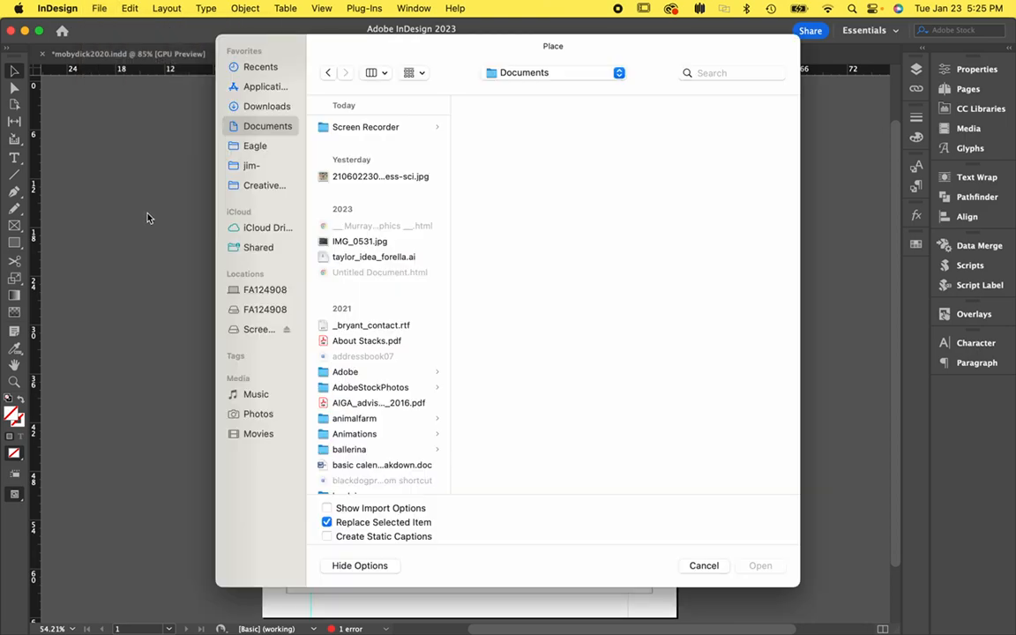
{"action": "left_click", "coordinate": [498, 74]}
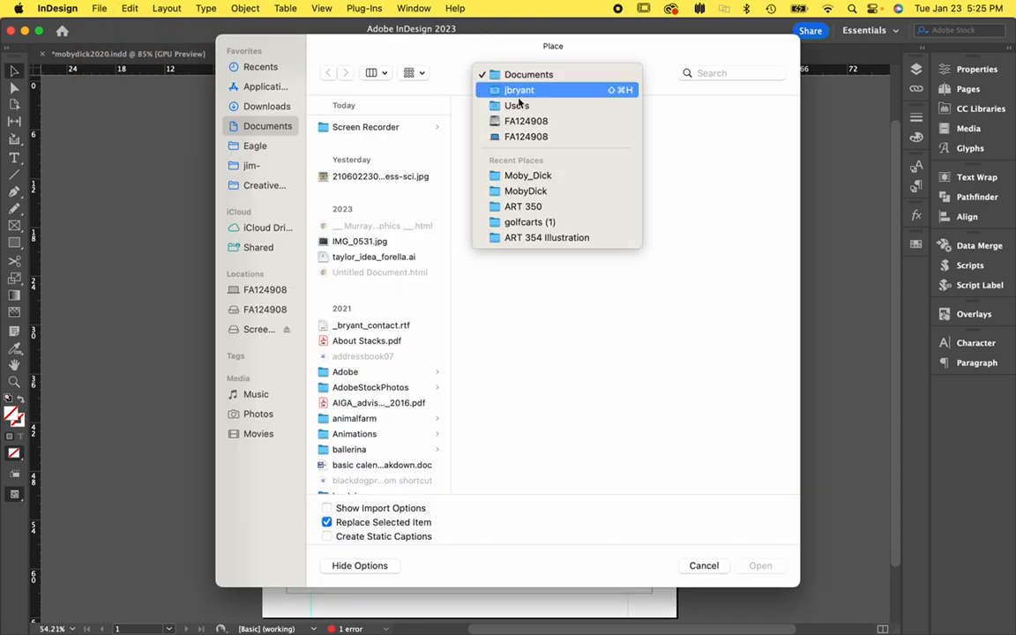
{"action": "left_click", "coordinate": [532, 178]}
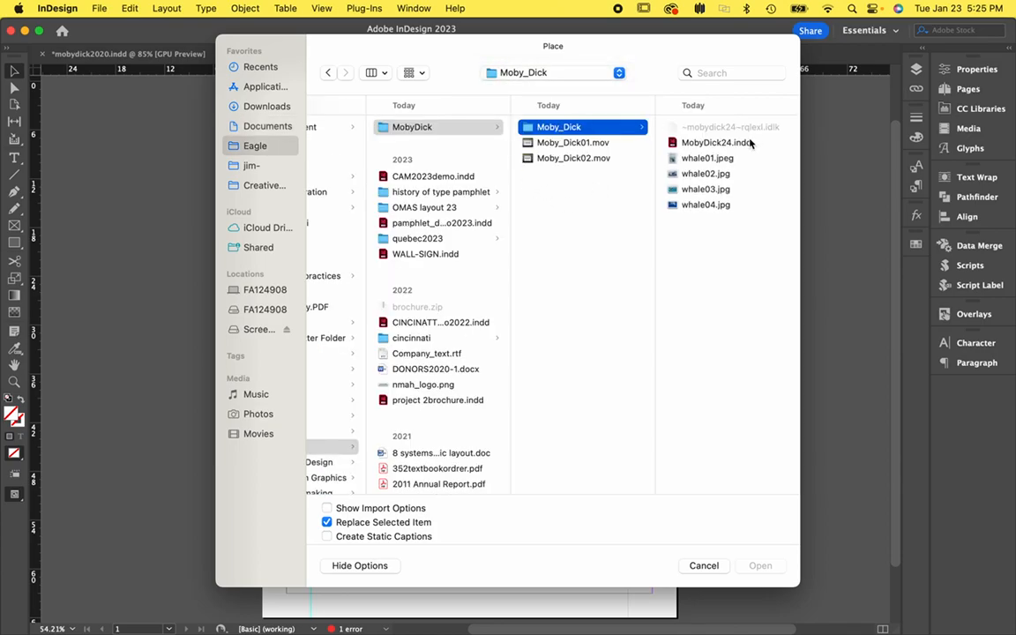
{"action": "left_click", "coordinate": [701, 160]}
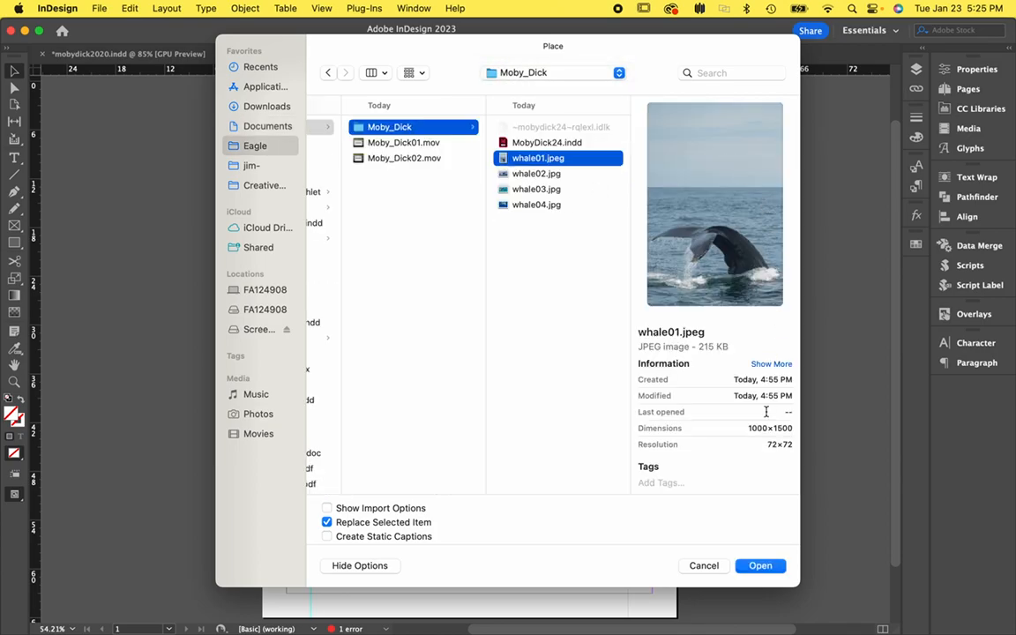
{"action": "left_click", "coordinate": [760, 565]}
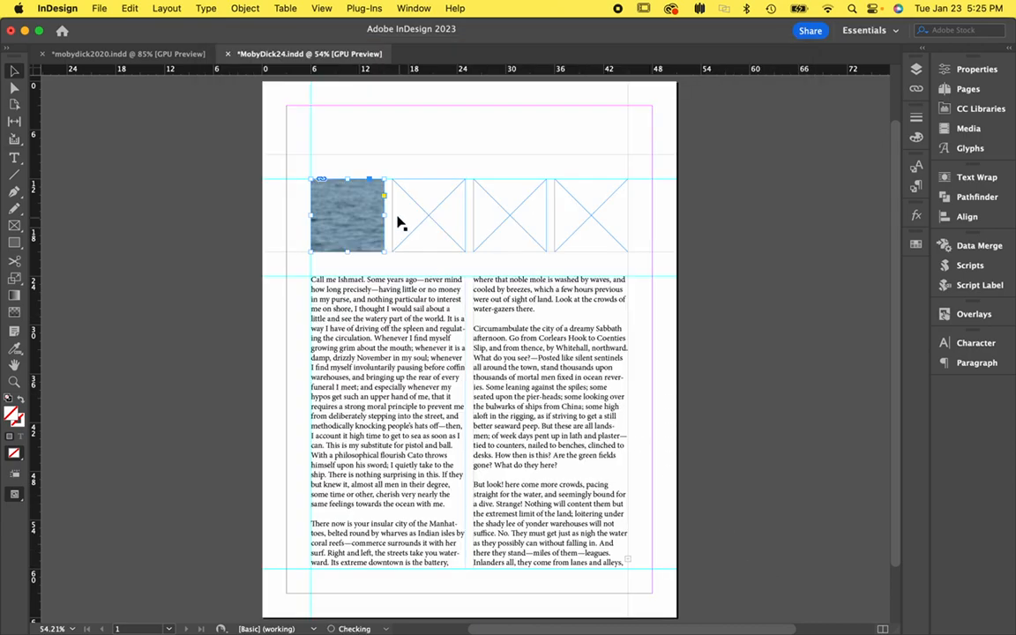
Place whale02.jpg from the Moby_Dick folder into the second picture frame.
{"action": "left_click", "coordinate": [421, 238]}
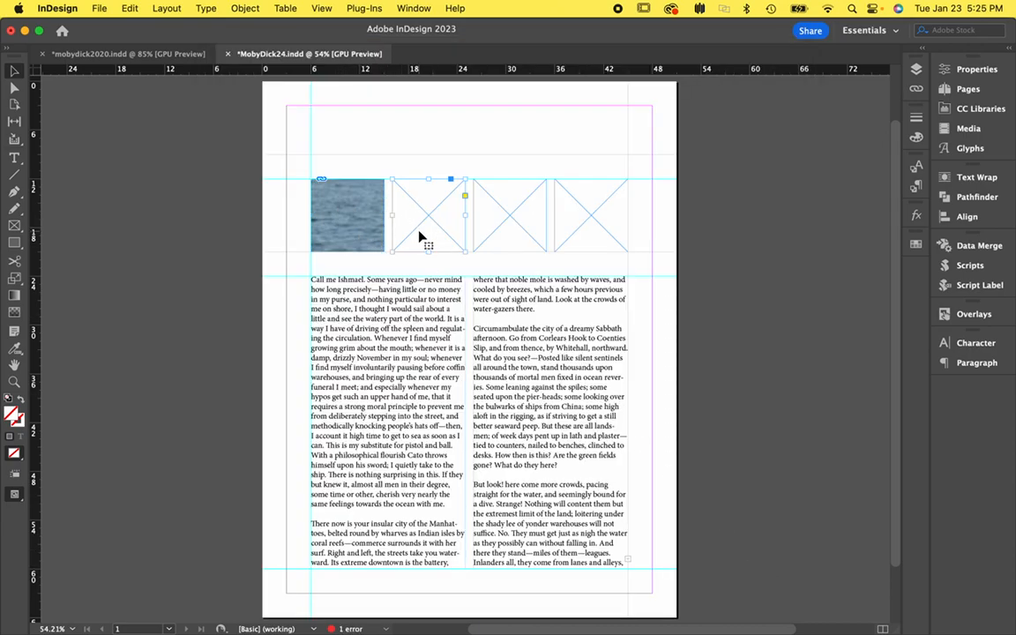
{"action": "left_click", "coordinate": [99, 9]}
{"action": "left_click", "coordinate": [131, 141]}
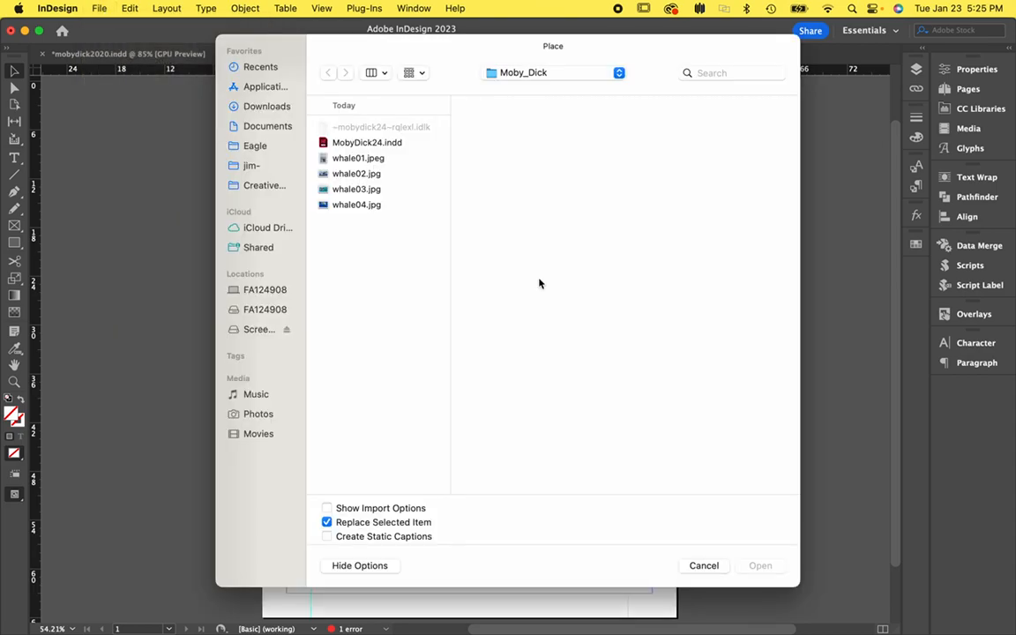
{"action": "left_click", "coordinate": [356, 174]}
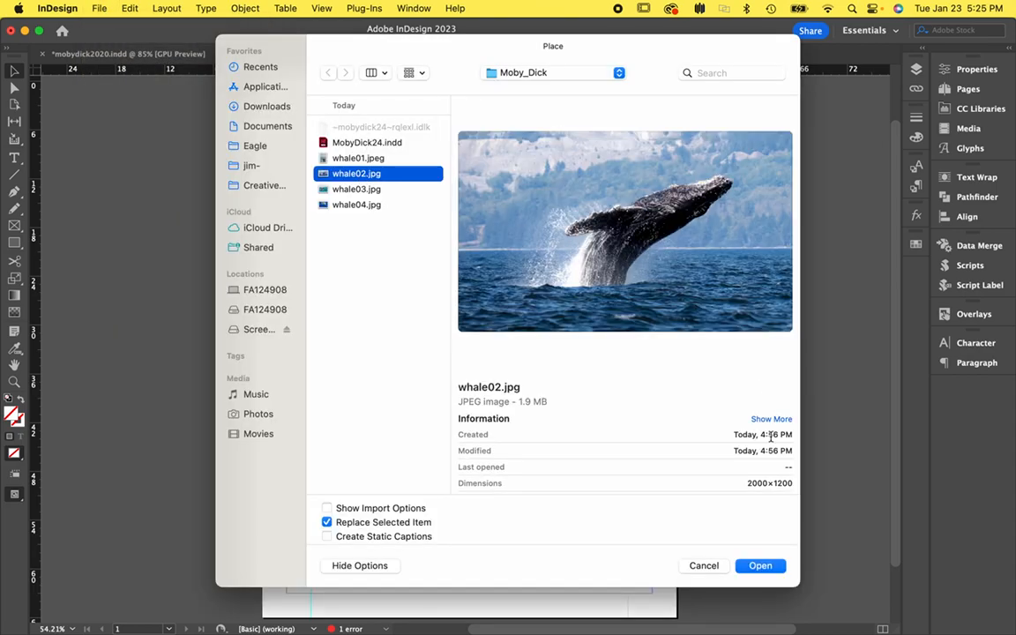
{"action": "left_click", "coordinate": [760, 565]}
Place whale03.jpg from the Moby_Dick folder into the third picture frame.
{"action": "left_click", "coordinate": [497, 236]}
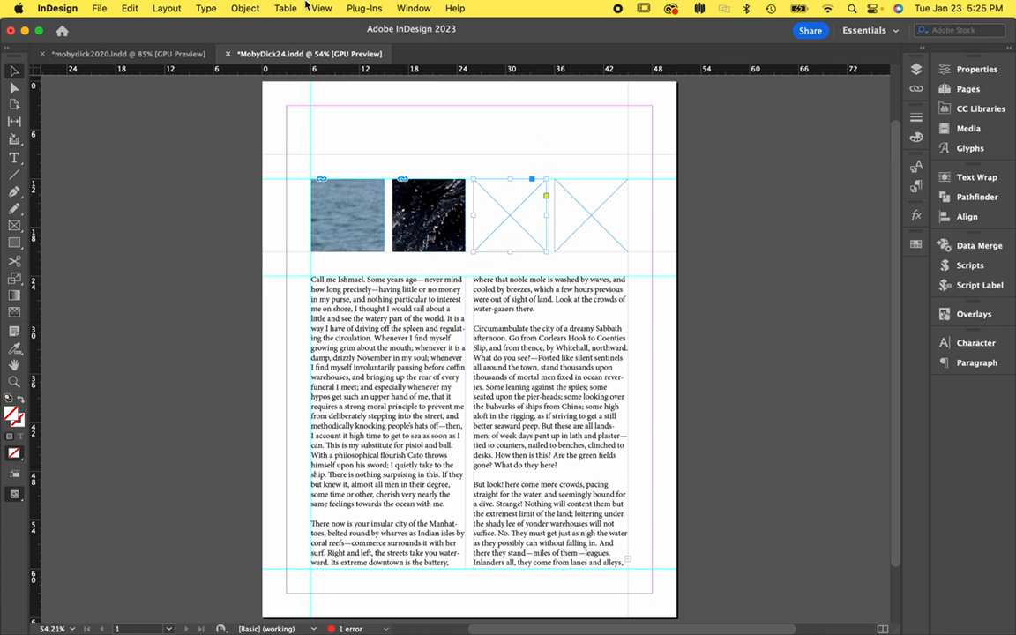
{"action": "left_click", "coordinate": [99, 8]}
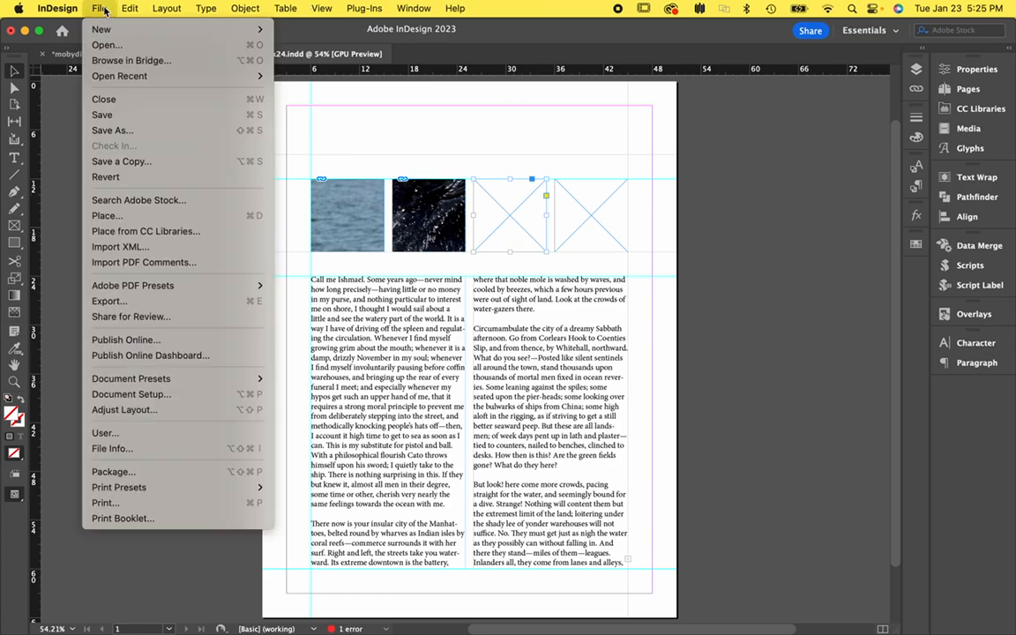
{"action": "left_click", "coordinate": [142, 217]}
{"action": "left_click", "coordinate": [357, 188]}
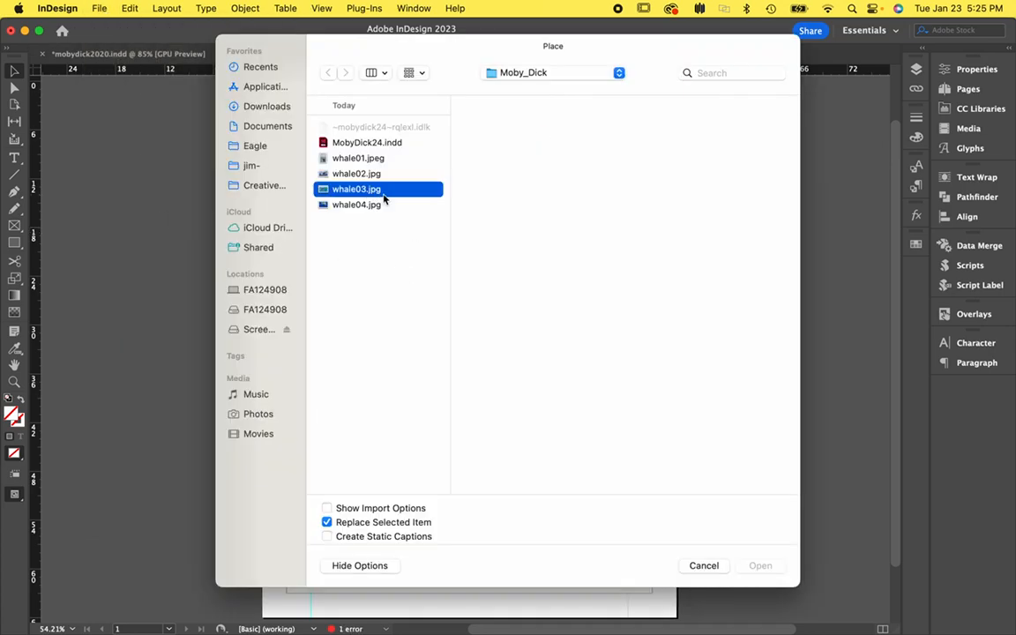
{"action": "left_click", "coordinate": [758, 566]}
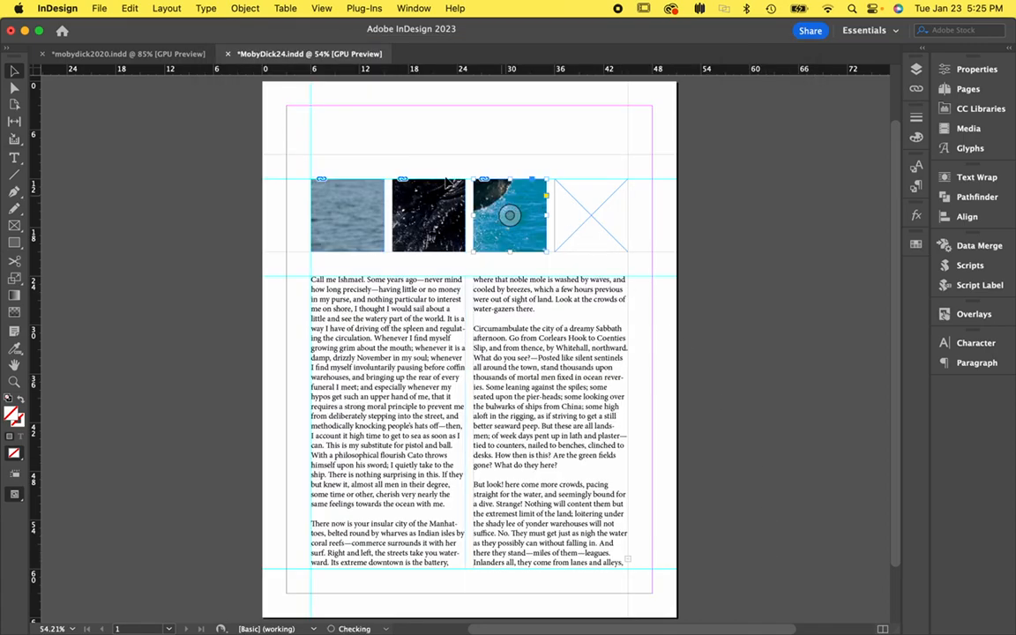
Place whale04.jpg from the Moby_Dick folder into the fourth picture frame.
{"action": "left_click", "coordinate": [622, 241]}
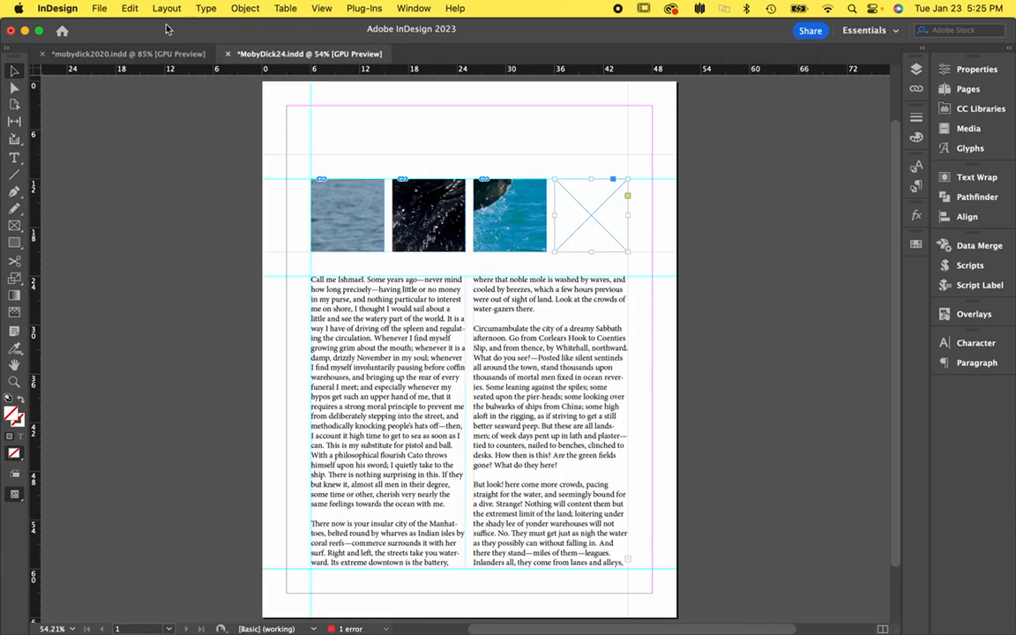
{"action": "left_click", "coordinate": [100, 9]}
{"action": "left_click", "coordinate": [108, 206]}
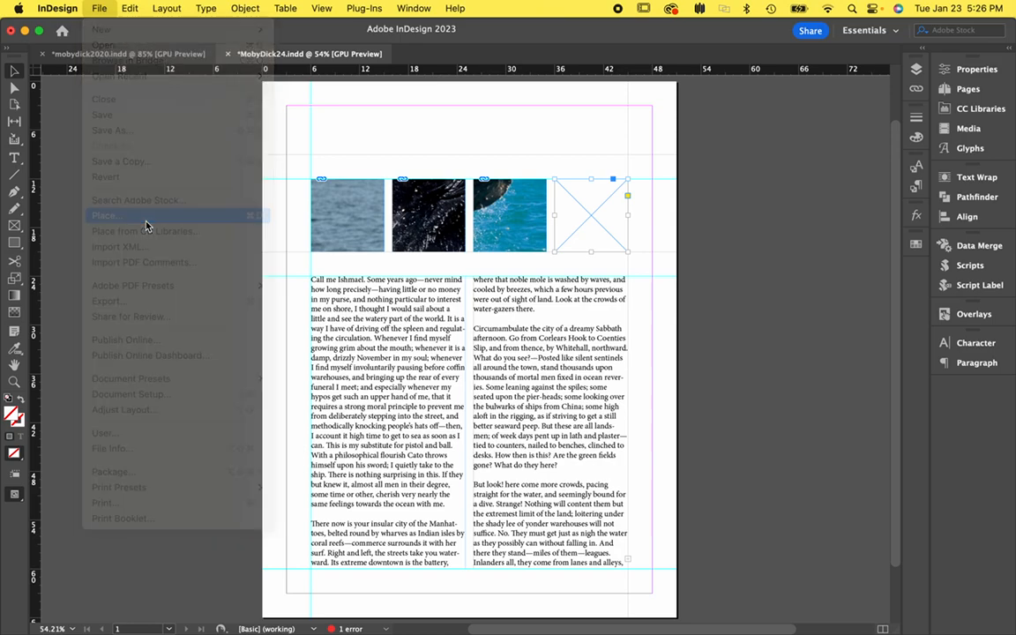
{"action": "left_click", "coordinate": [361, 204]}
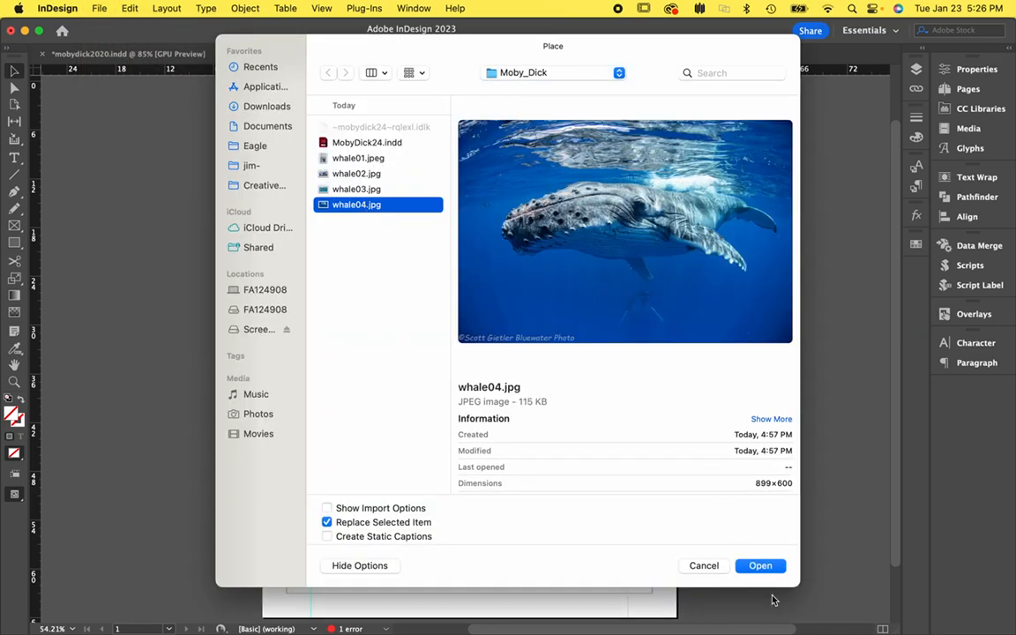
{"action": "left_click", "coordinate": [759, 566]}
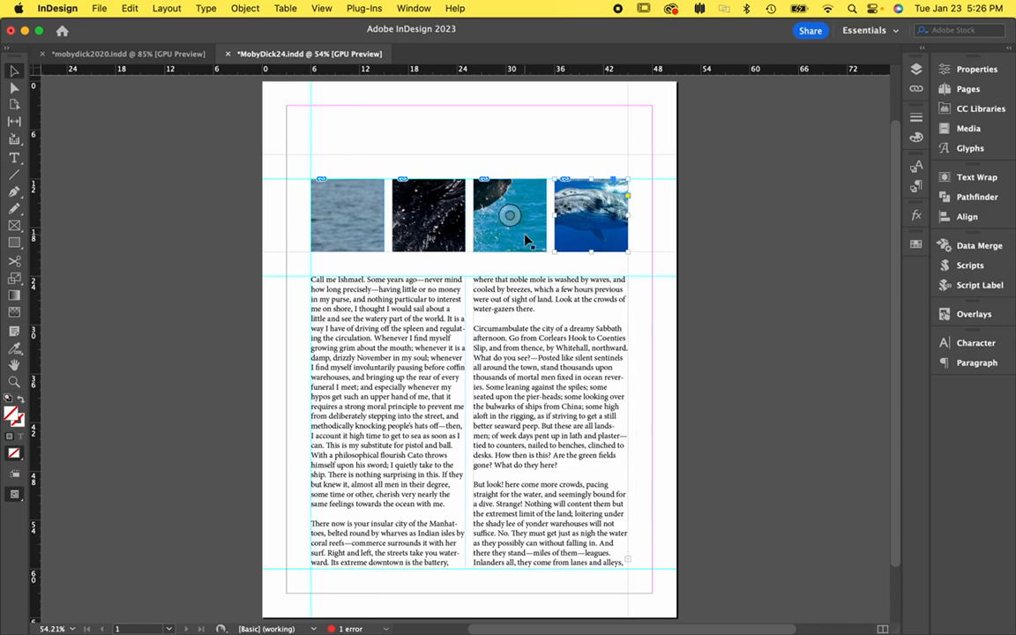
Fit the whale01 image to the first frame with Fill Frame Proportionally.
{"action": "left_click", "coordinate": [362, 234]}
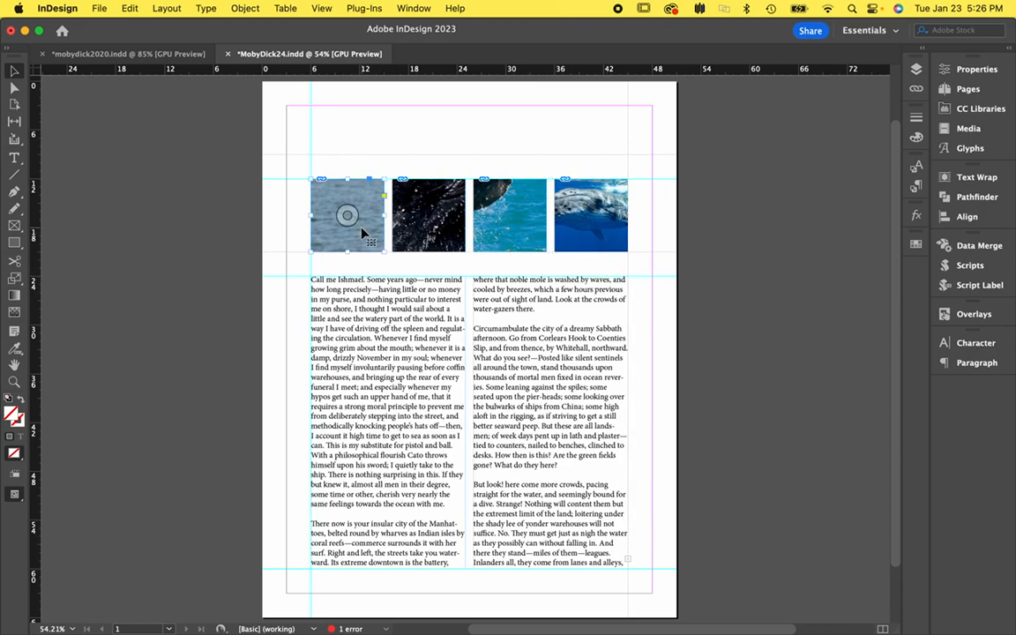
{"action": "left_click", "coordinate": [243, 8]}
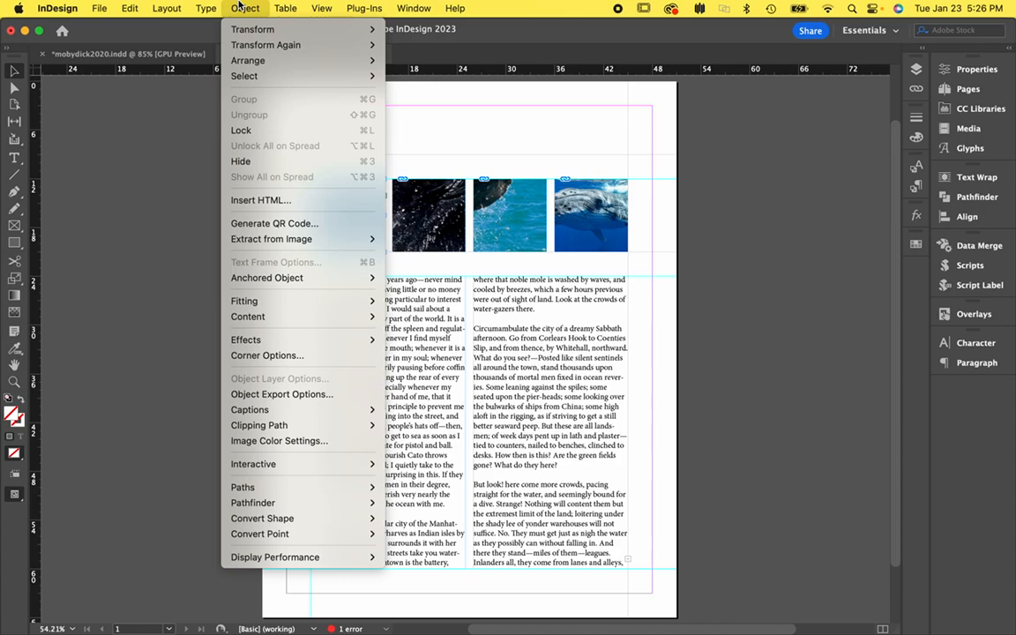
{"action": "mouse_move", "coordinate": [270, 306]}
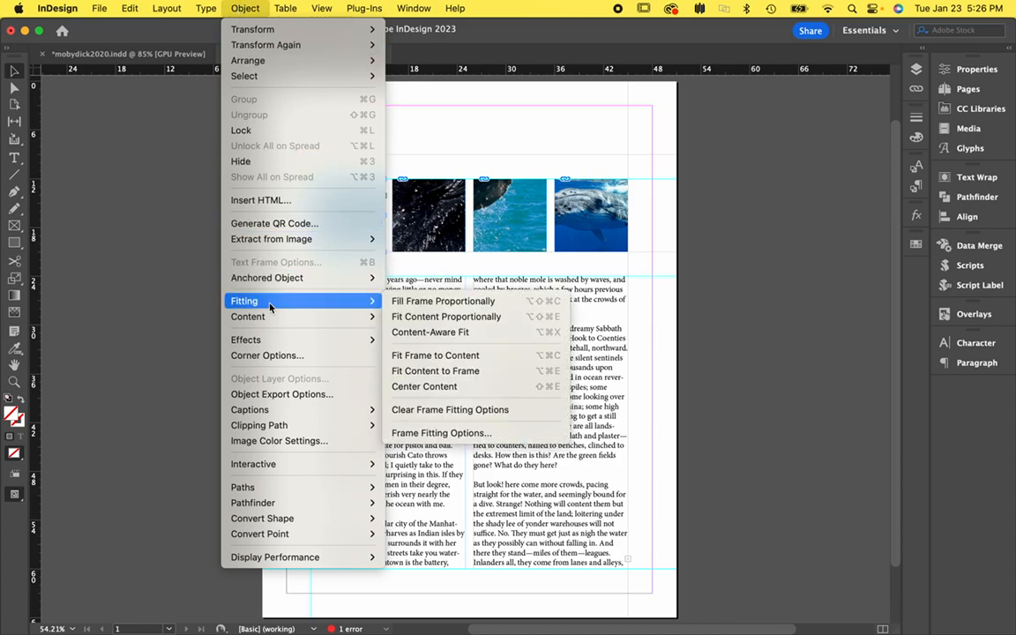
{"action": "left_click", "coordinate": [424, 305]}
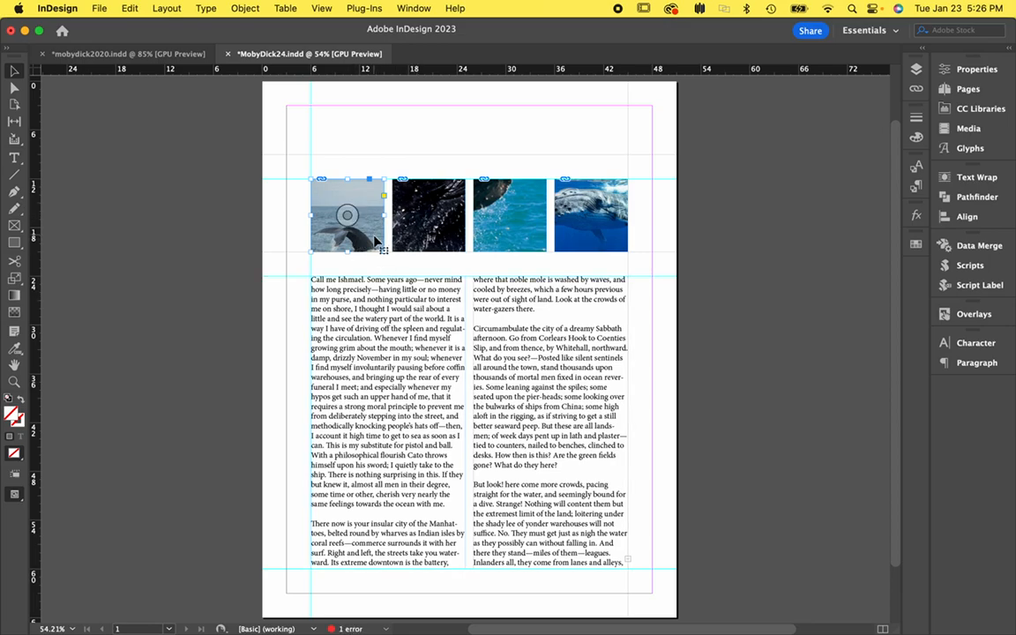
Move the image up inside the first frame, without moving the frame, so the whole whale tail shows.
{"action": "left_click", "coordinate": [14, 87]}
{"action": "left_click", "coordinate": [357, 229]}
{"action": "mouse_move", "coordinate": [366, 231]}
{"action": "left_mouse_down"}
{"action": "mouse_move", "coordinate": [353, 229]}
{"action": "mouse_move", "coordinate": [363, 224]}
{"action": "left_mouse_up"}
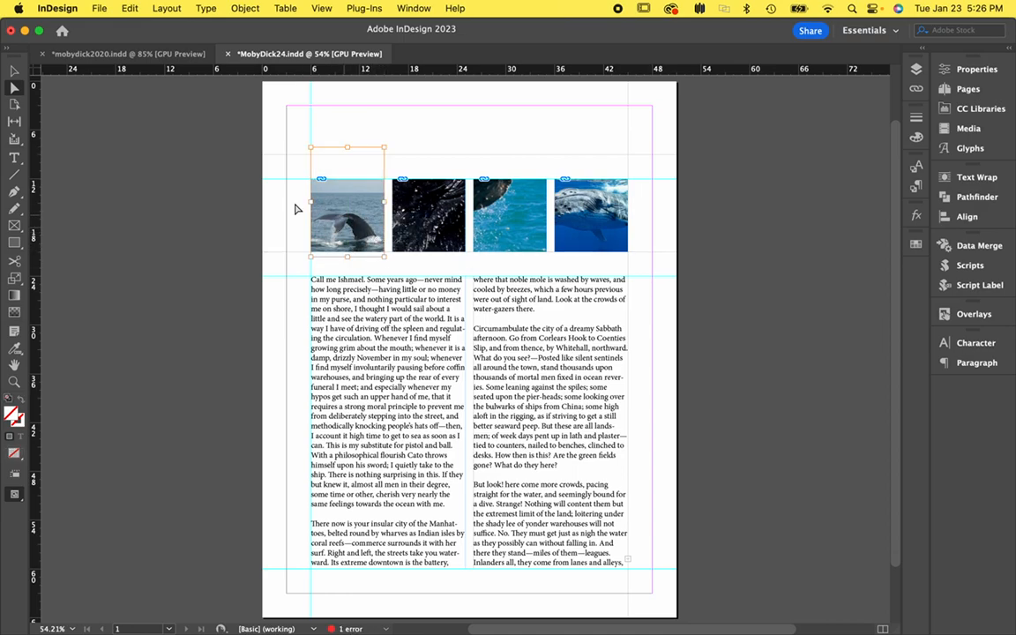
Fit the whale02 image to the second frame with Fill Frame Proportionally.
{"action": "key", "text": "v"}
{"action": "left_click", "coordinate": [409, 244]}
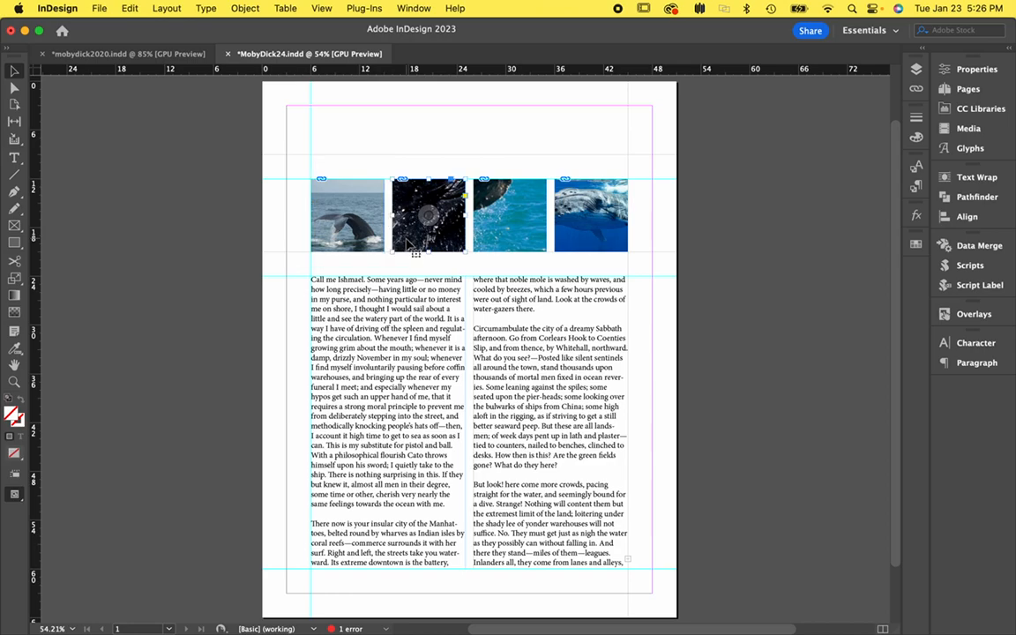
{"action": "left_click", "coordinate": [251, 11]}
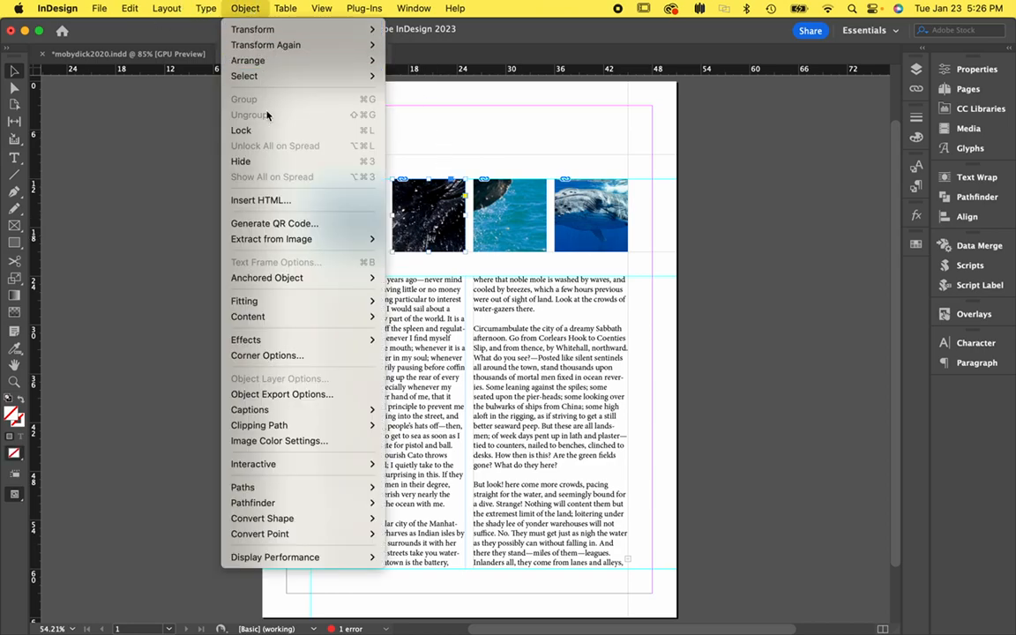
{"action": "mouse_move", "coordinate": [371, 301]}
{"action": "left_click", "coordinate": [441, 301]}
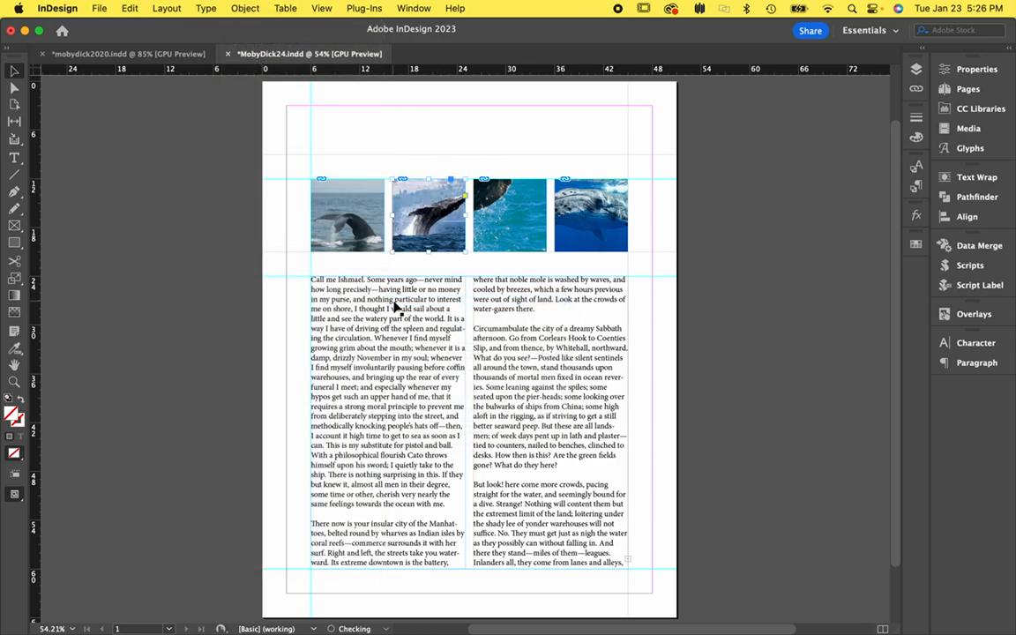
Fit the whale03 image to the third frame with Fill Frame Proportionally.
{"action": "left_click", "coordinate": [517, 243]}
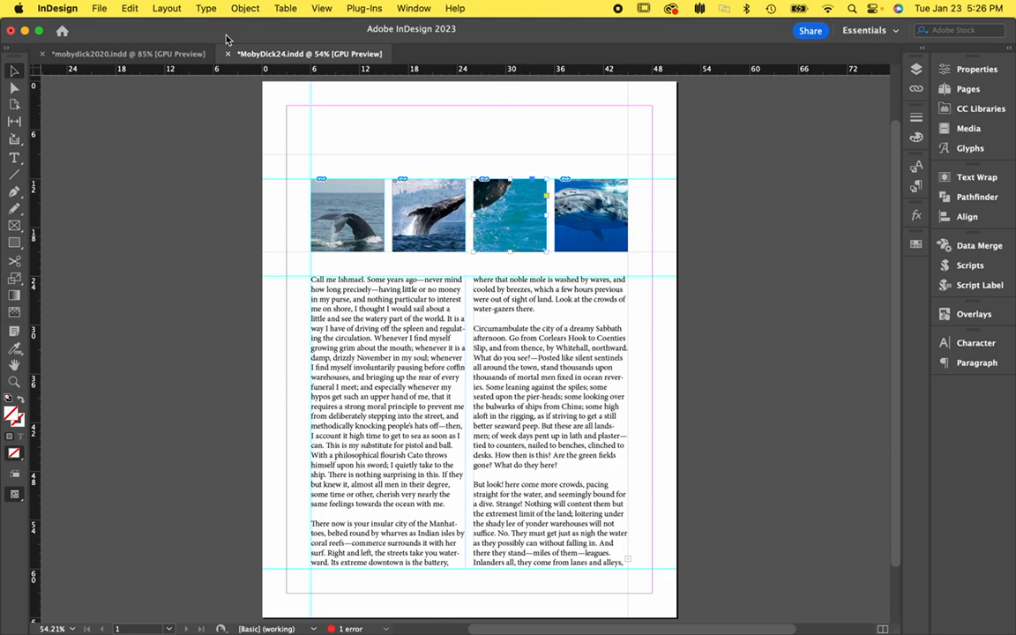
{"action": "left_click", "coordinate": [245, 8]}
{"action": "mouse_move", "coordinate": [344, 303]}
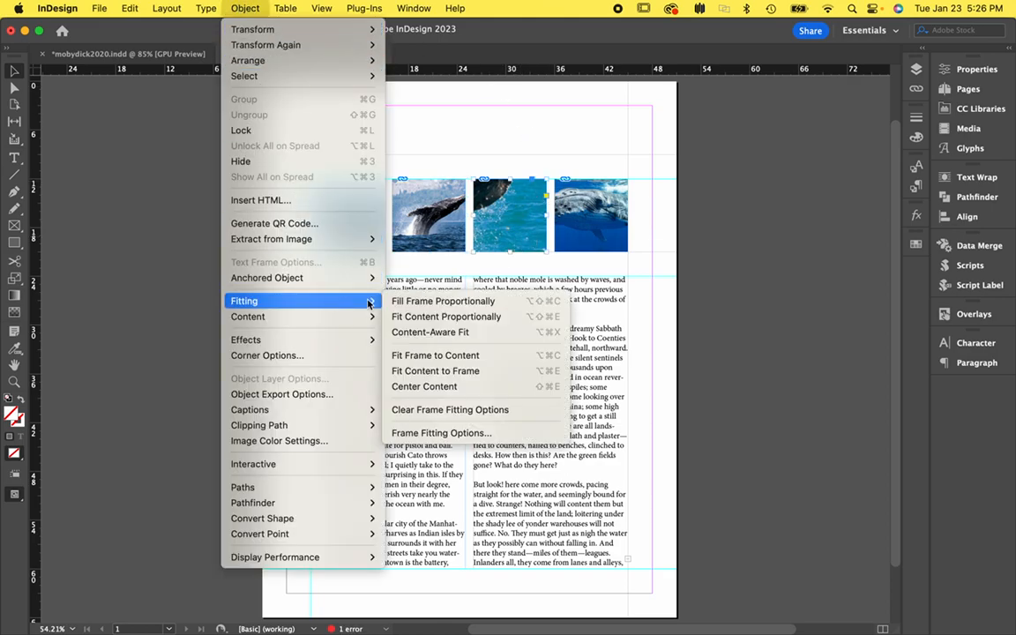
{"action": "left_click", "coordinate": [421, 302]}
Fit the whale04 image to the fourth frame with Fill Frame Proportionally.
{"action": "left_click", "coordinate": [592, 211]}
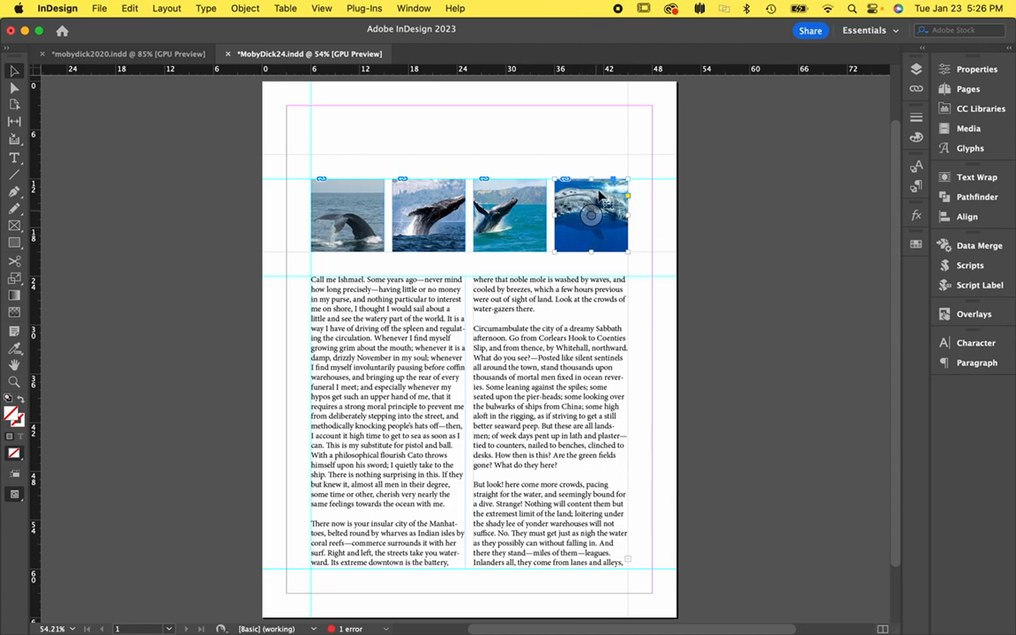
{"action": "left_click", "coordinate": [245, 8]}
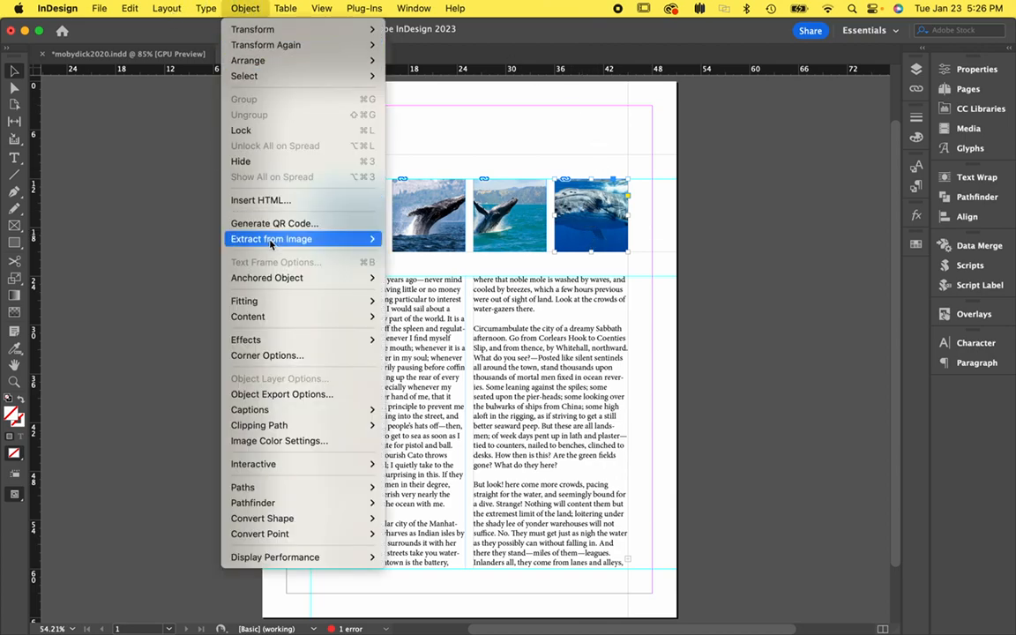
{"action": "mouse_move", "coordinate": [291, 301]}
{"action": "left_click", "coordinate": [395, 300]}
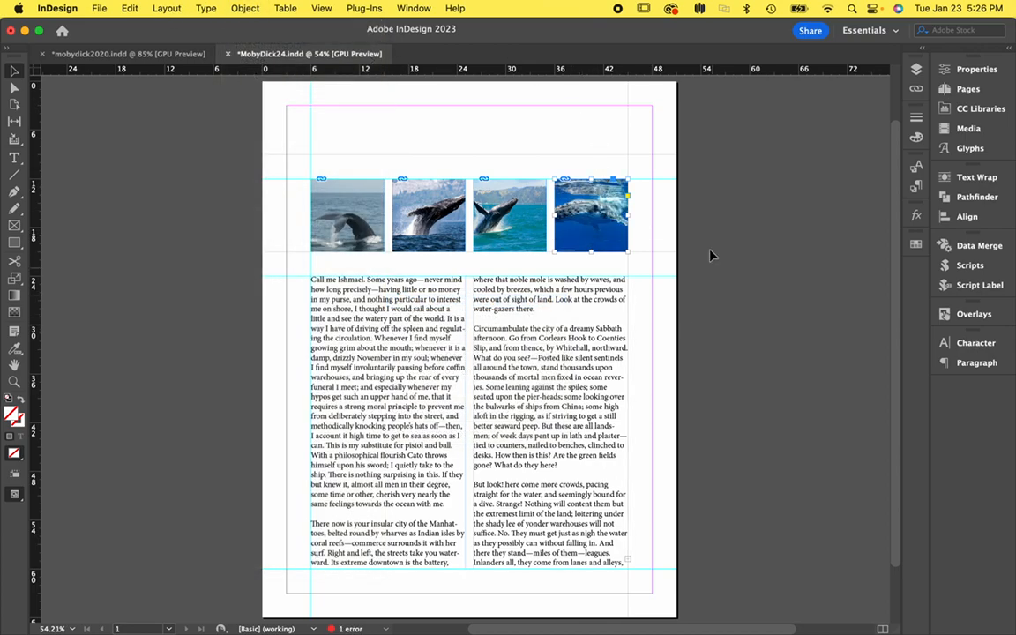
Shift the image leftward inside the second frame so the breaching whale's head is no longer cropped.
{"action": "left_click", "coordinate": [14, 91]}
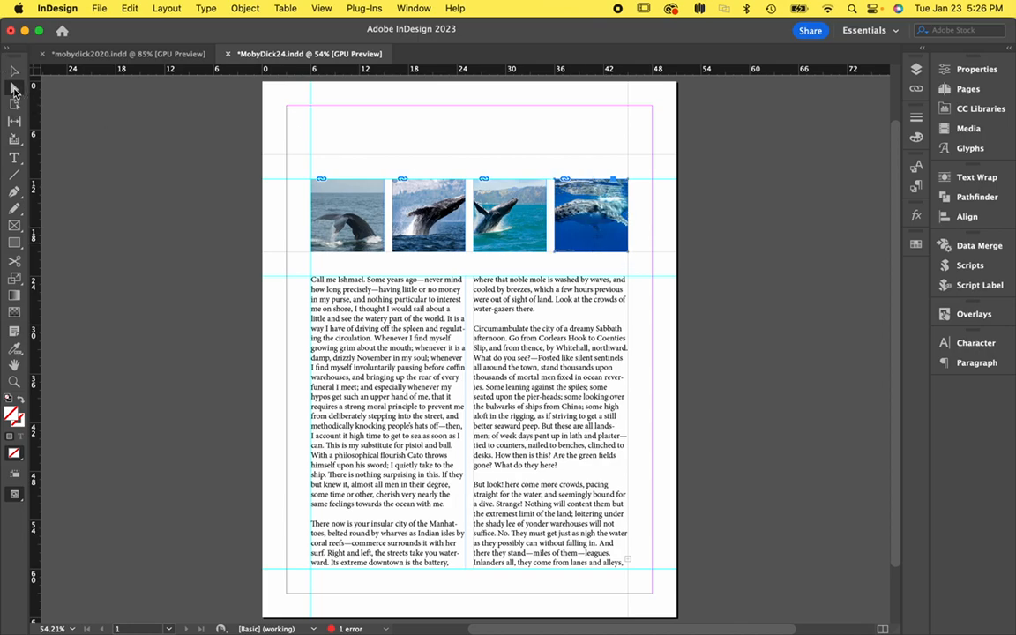
{"action": "left_click", "coordinate": [445, 234]}
{"action": "left_click_drag", "start_coordinate": [446, 234], "coordinate": [433, 232]}
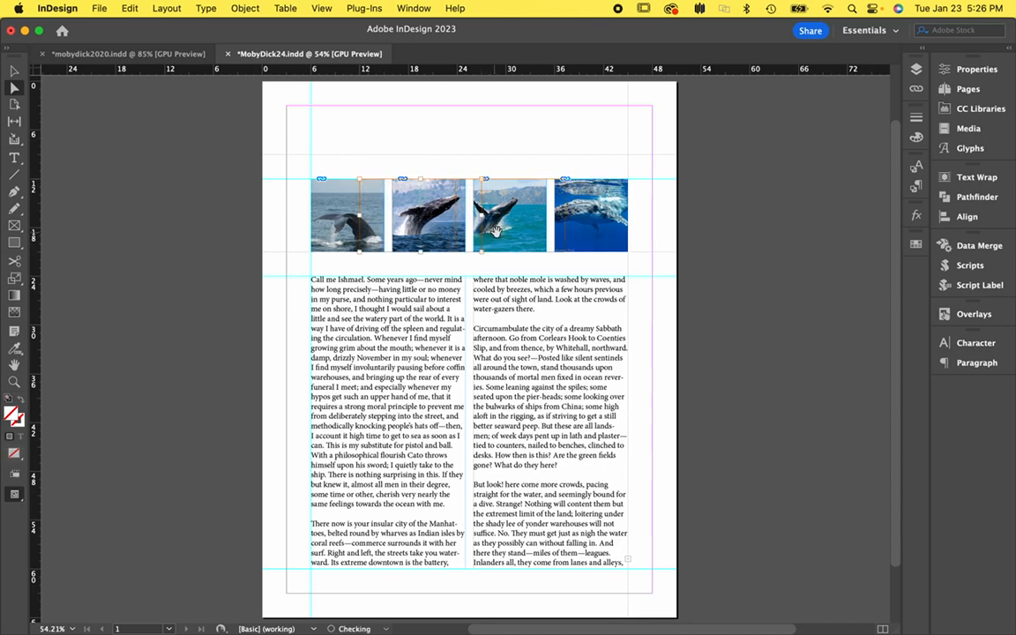
Shift the third image rightward in its frame to about X -1p0, and the fourth rightward to show the whale's head.
{"action": "left_click", "coordinate": [507, 232]}
{"action": "left_click_drag", "start_coordinate": [507, 231], "coordinate": [520, 236]}
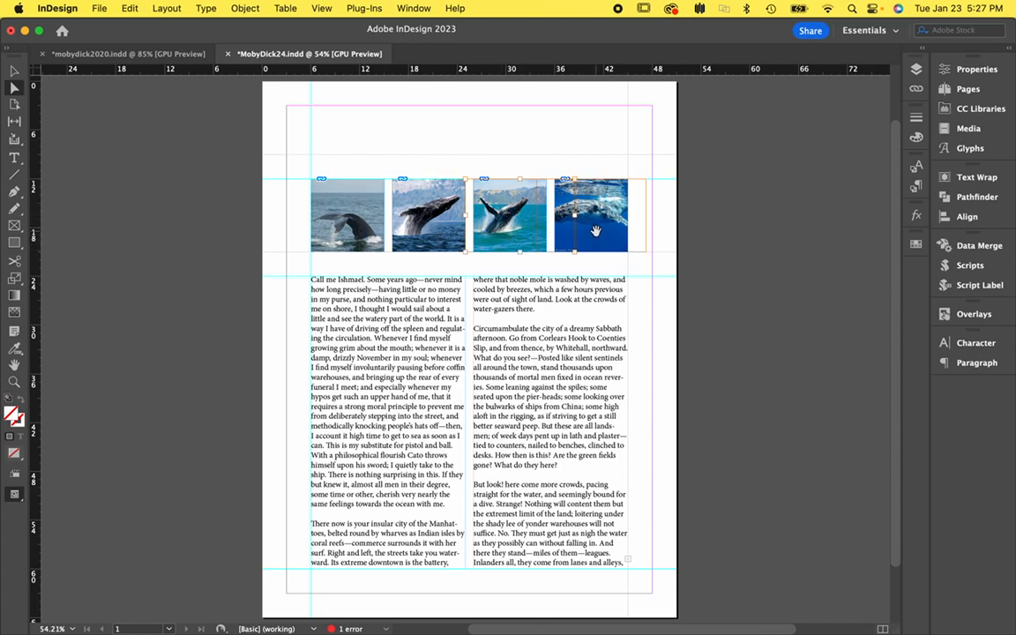
{"action": "left_click_drag", "start_coordinate": [582, 235], "coordinate": [614, 241]}
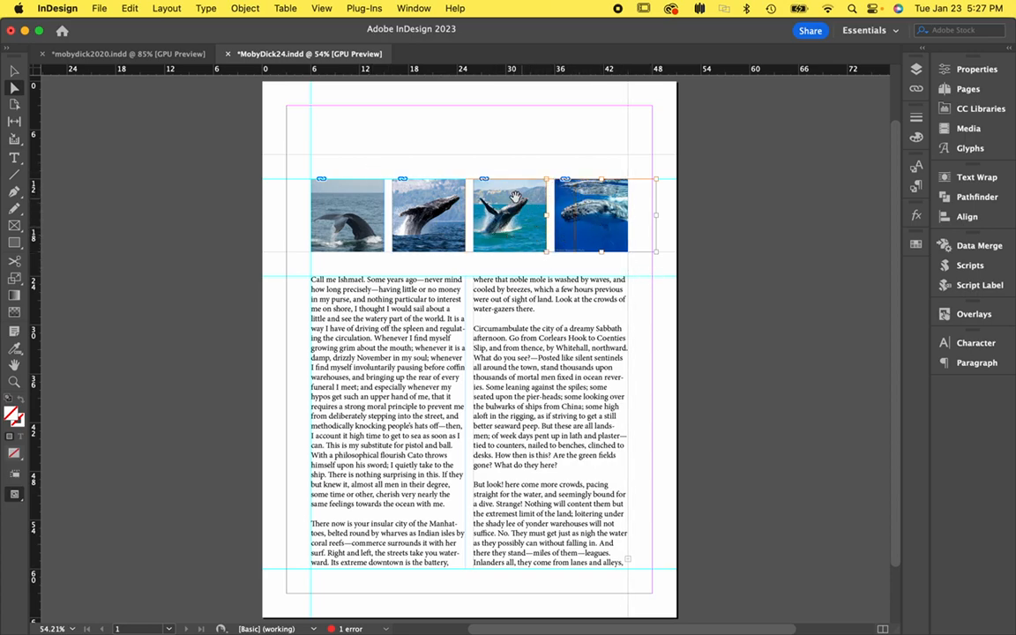
Scale the third frame's image to 15%, reposition it to about X -0p6, Y -0p6 within the frame, and deselect it.
{"action": "left_click", "coordinate": [476, 209]}
{"action": "left_click", "coordinate": [974, 74]}
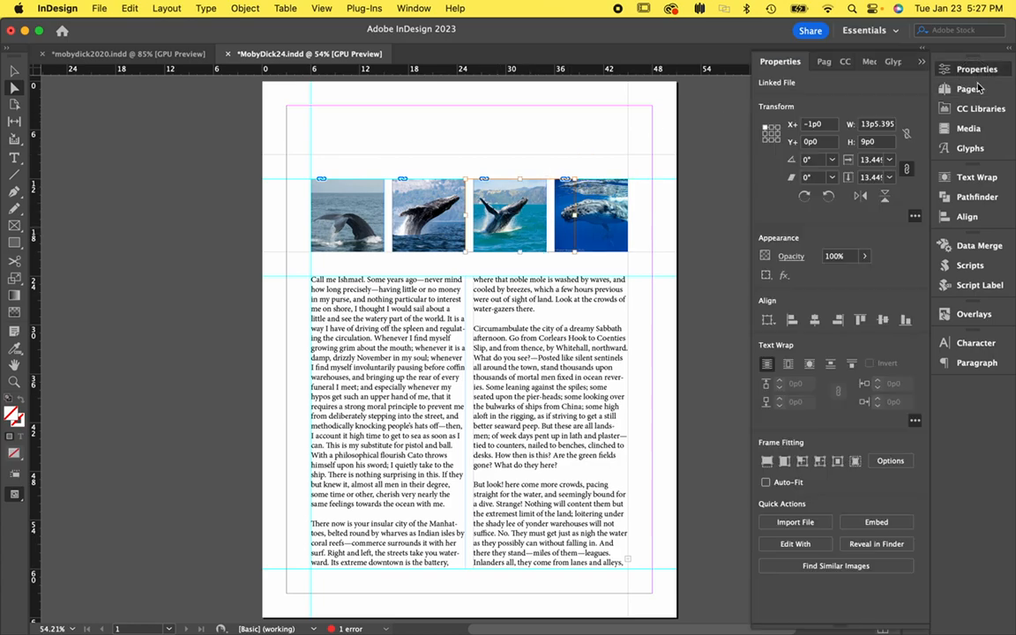
{"action": "double_click", "coordinate": [873, 160]}
{"action": "type", "text": "15"}
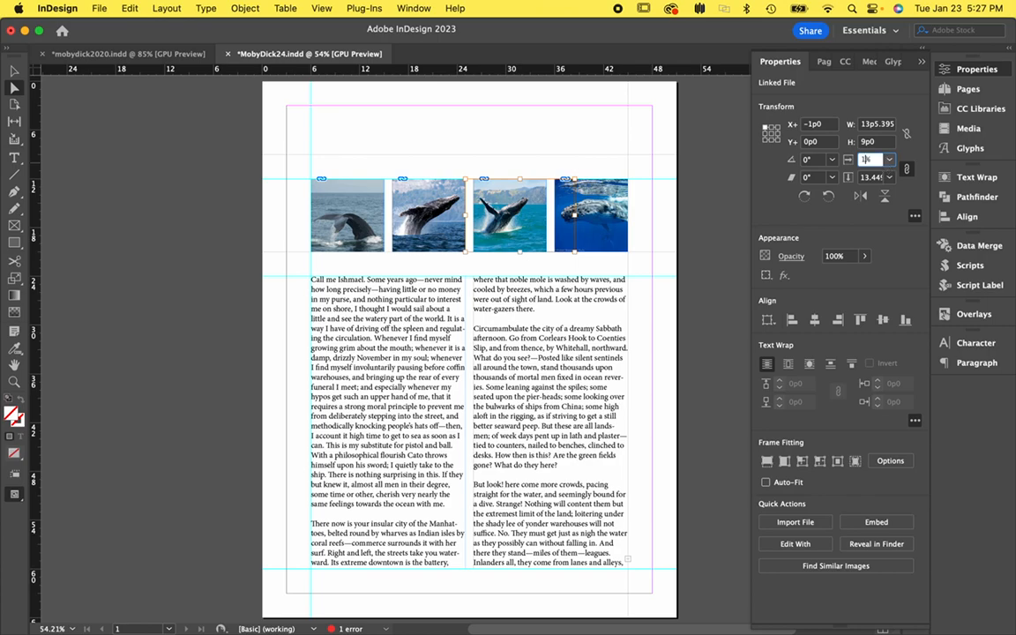
{"action": "key", "text": "Tab"}
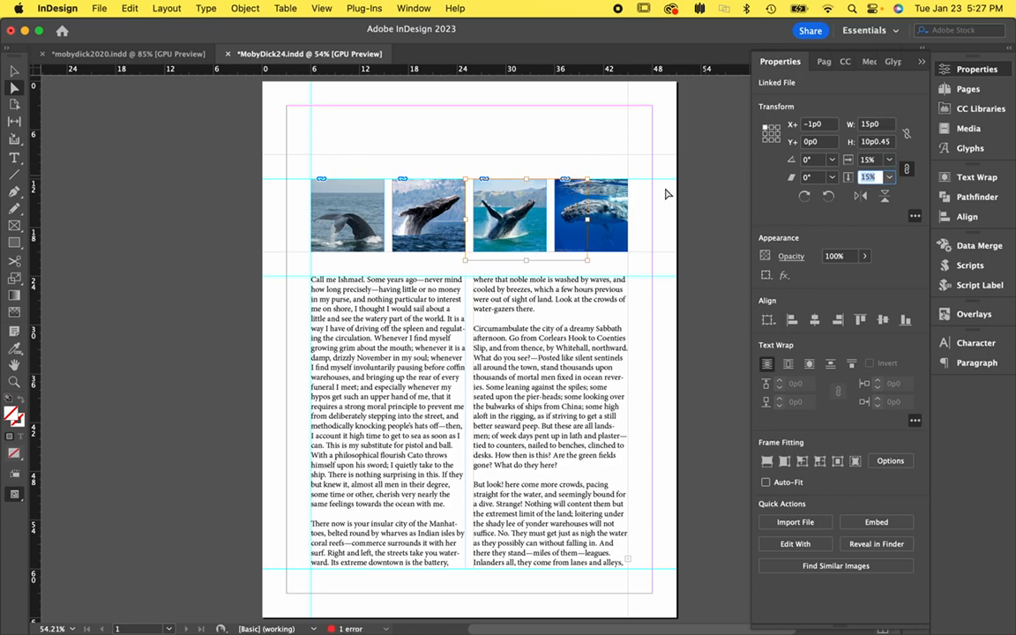
{"action": "left_click_drag", "start_coordinate": [509, 227], "coordinate": [519, 234]}
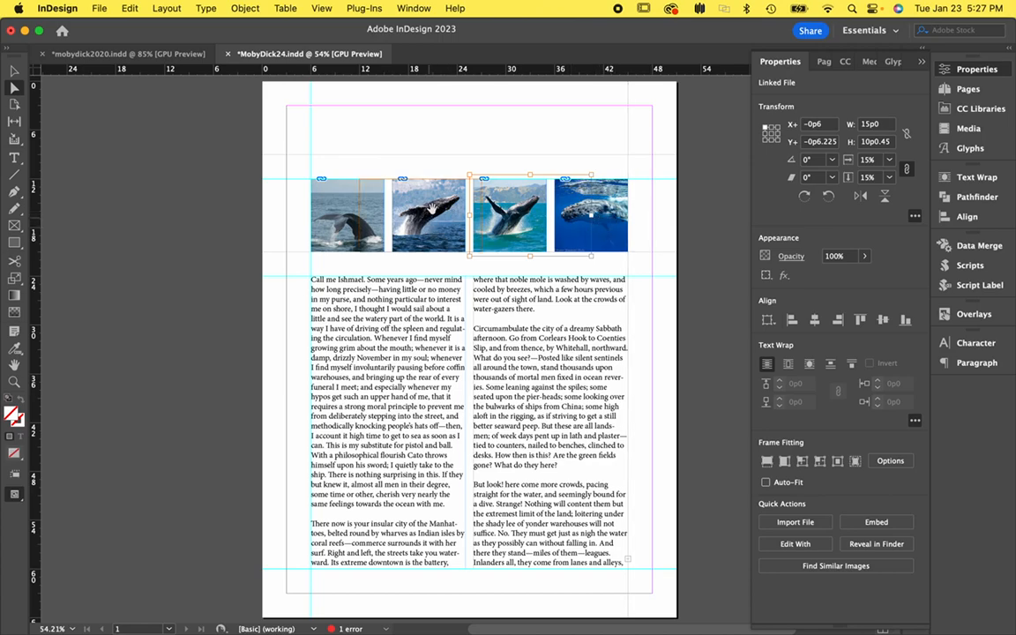
{"action": "left_click", "coordinate": [14, 70]}
{"action": "left_click", "coordinate": [159, 144]}
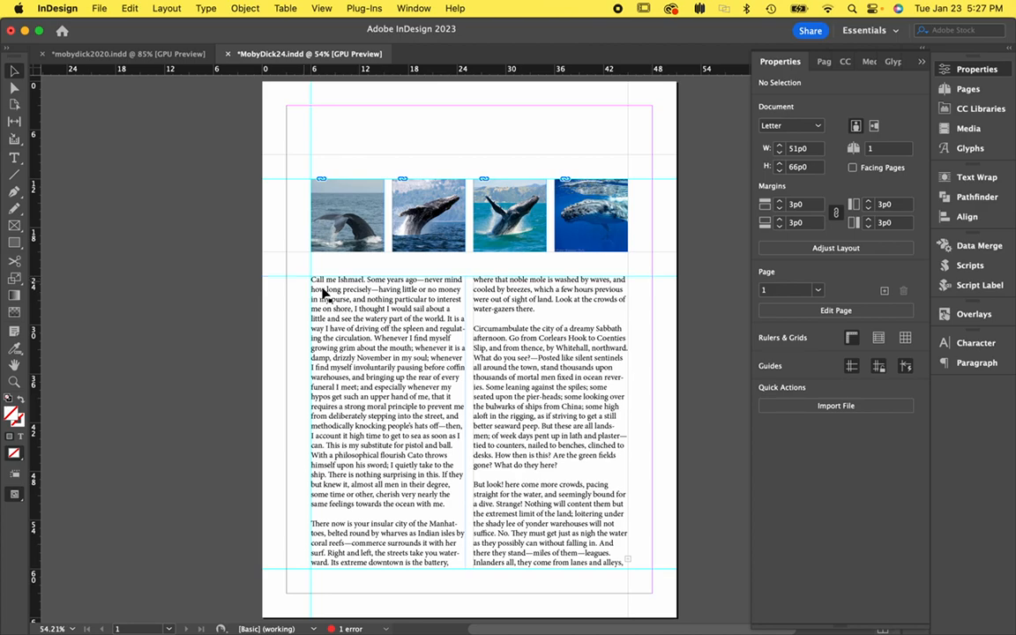
Copy the opening sentence "Call me Ishmael." from the start of the body text.
{"action": "left_click", "coordinate": [14, 157]}
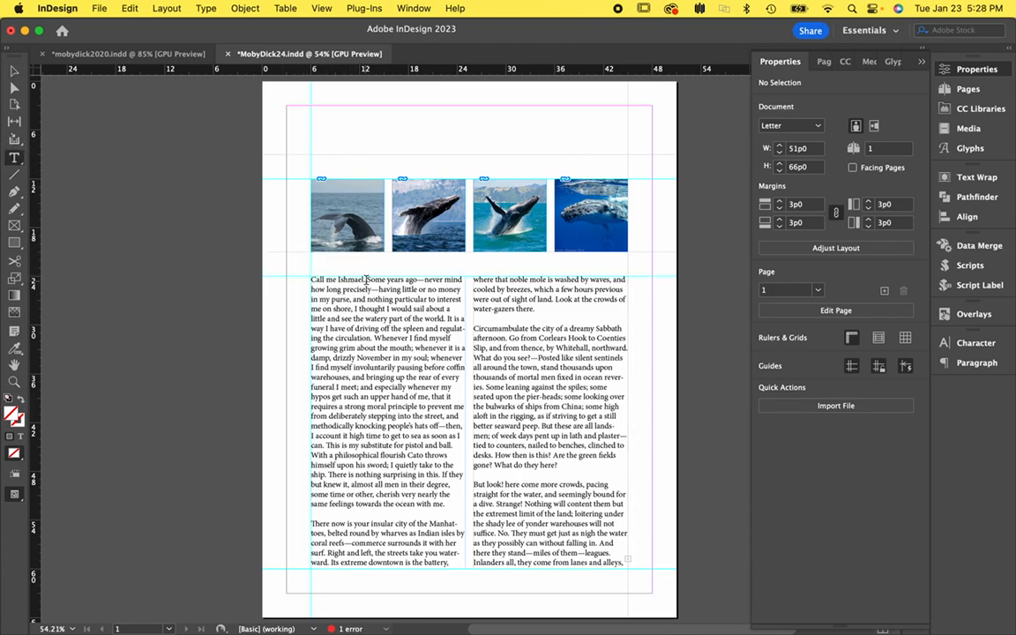
{"action": "left_click_drag", "start_coordinate": [367, 280], "coordinate": [312, 281]}
{"action": "key", "text": "cmd+c"}
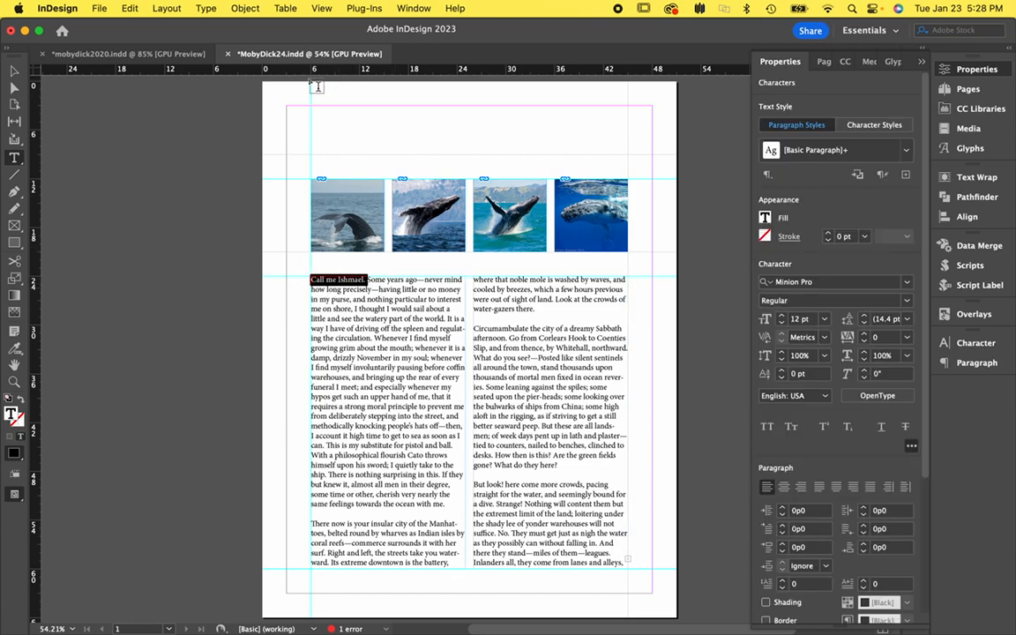
Paste the copied opening sentence into a new text frame about 9p0 high above the whale images and set it to 72 pt.
{"action": "left_click_drag", "start_coordinate": [307, 97], "coordinate": [638, 166]}
{"action": "key", "text": "cmd+v"}
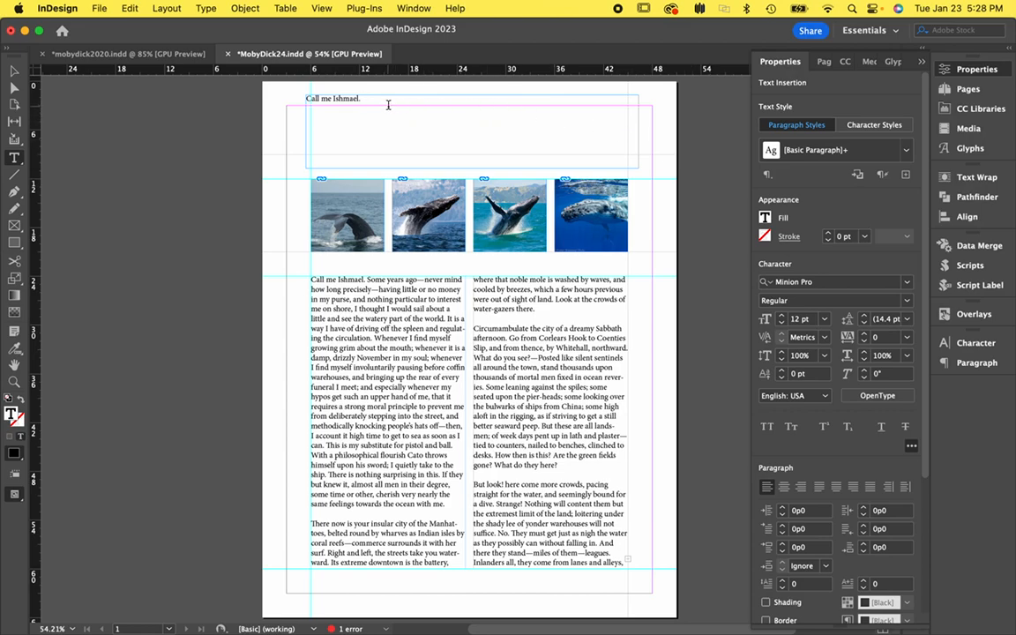
{"action": "left_click_drag", "start_coordinate": [295, 95], "coordinate": [410, 100]}
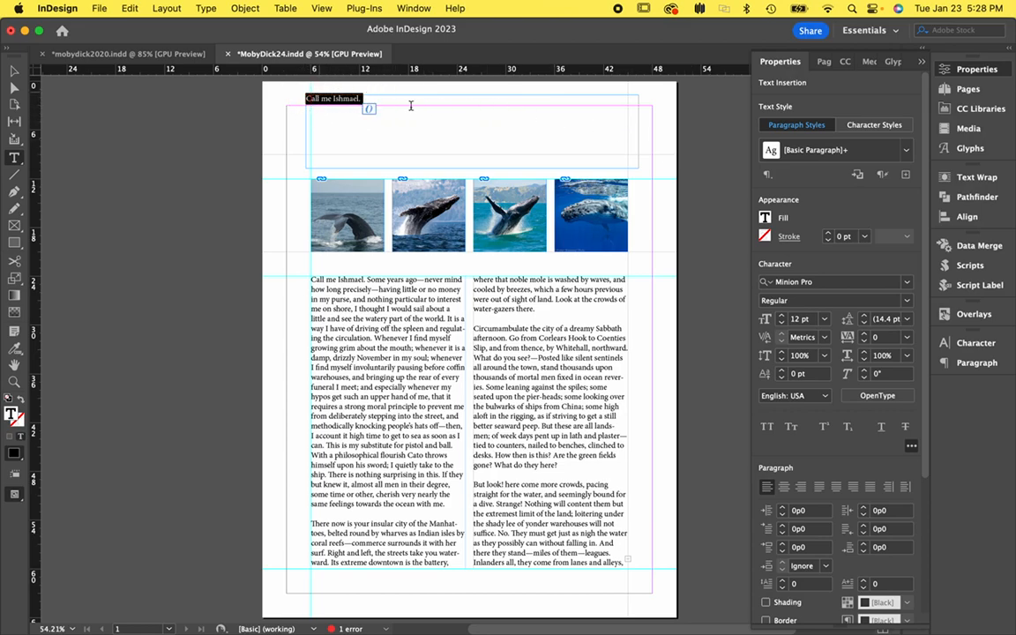
{"action": "left_click", "coordinate": [824, 319]}
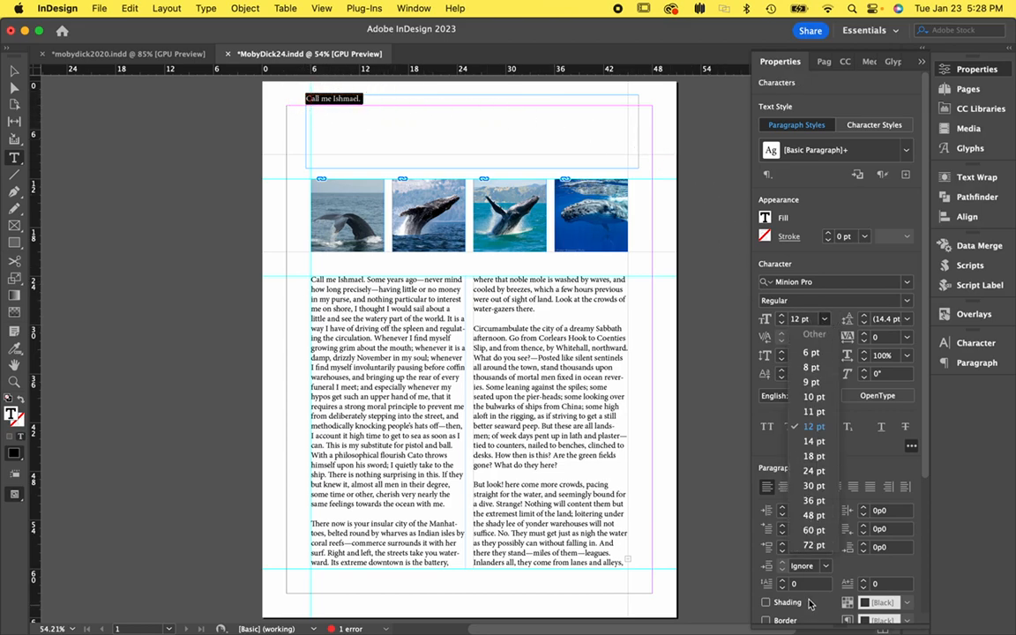
{"action": "left_click", "coordinate": [807, 548]}
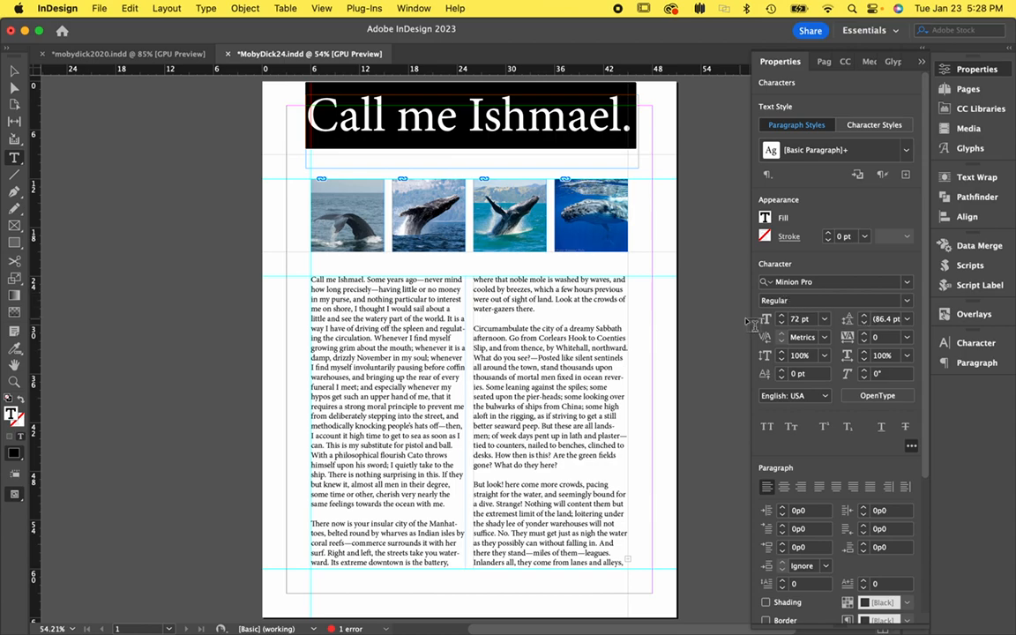
Set the pasted headline's font to Bodoni Egyptian Pro Black.
{"action": "left_click", "coordinate": [817, 282]}
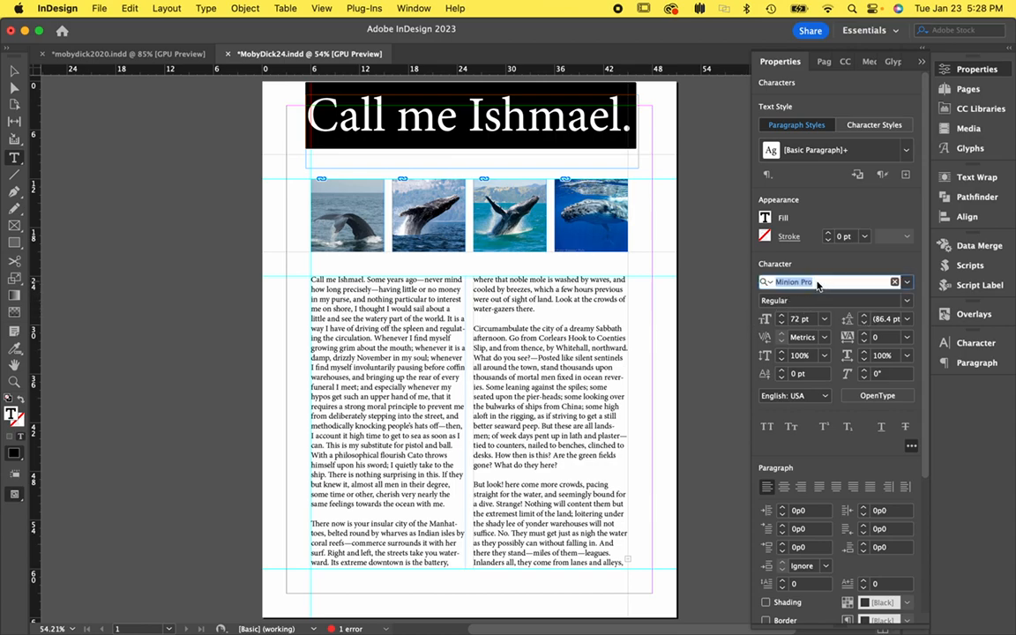
{"action": "type", "text": "body"}
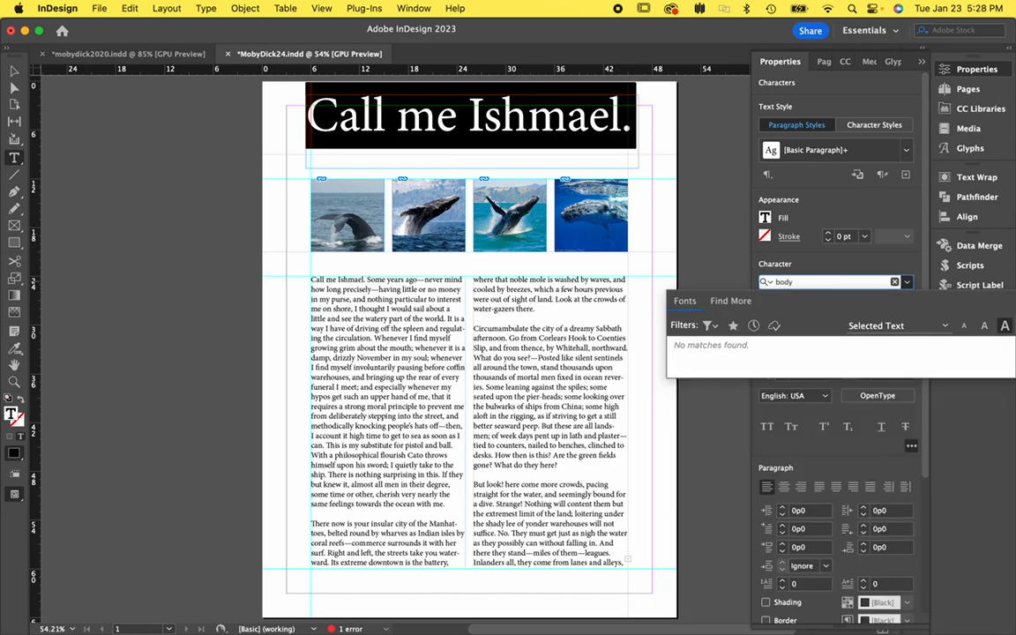
{"action": "key", "text": "BackSpace"}
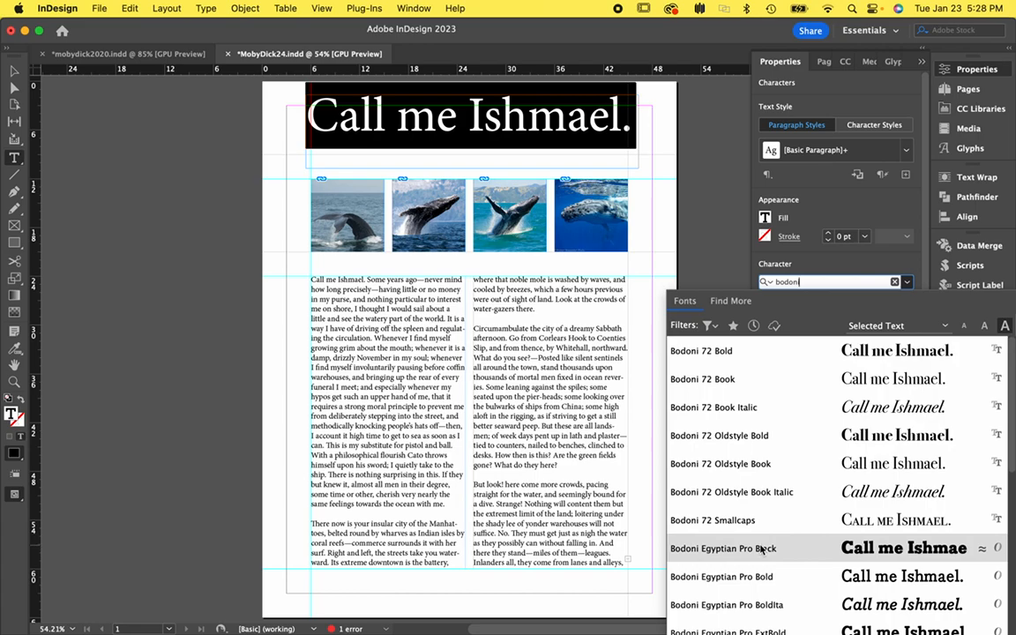
{"action": "scroll", "coordinate": [762, 551], "scroll_direction": "down", "scroll_amount": 1}
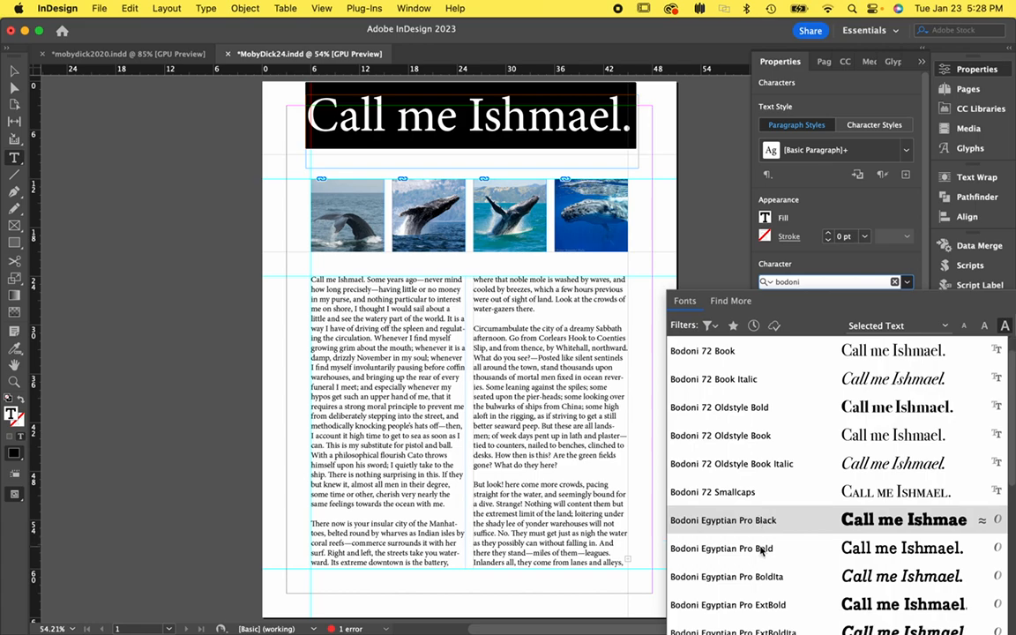
{"action": "scroll", "coordinate": [768, 599], "scroll_direction": "down", "scroll_amount": 1}
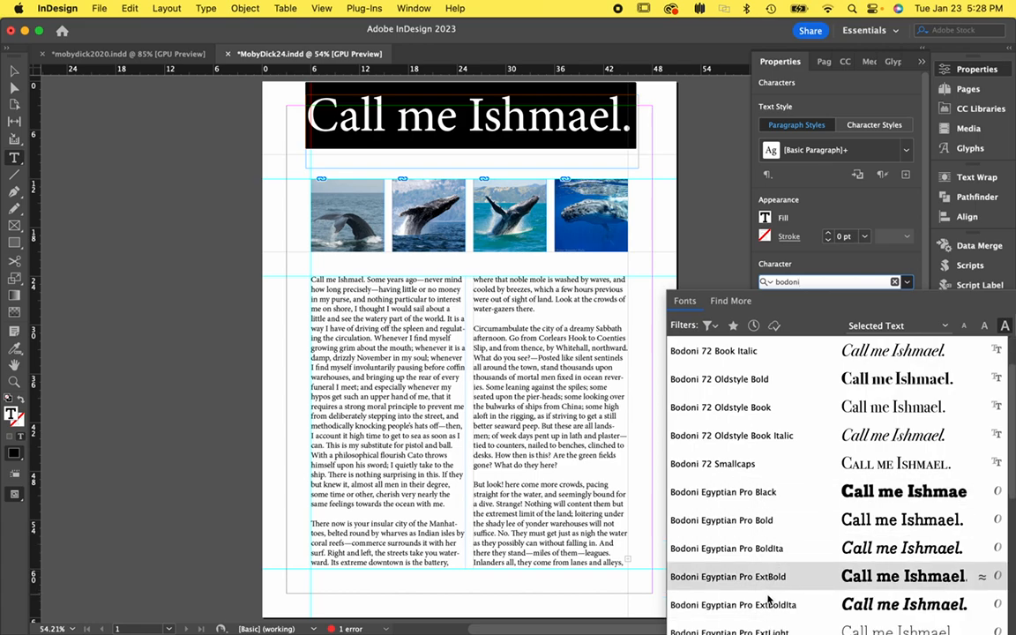
{"action": "scroll", "coordinate": [768, 599], "scroll_direction": "down", "scroll_amount": 4}
{"action": "scroll", "coordinate": [769, 469], "scroll_direction": "down", "scroll_amount": 6}
{"action": "scroll", "coordinate": [769, 468], "scroll_direction": "up", "scroll_amount": 12}
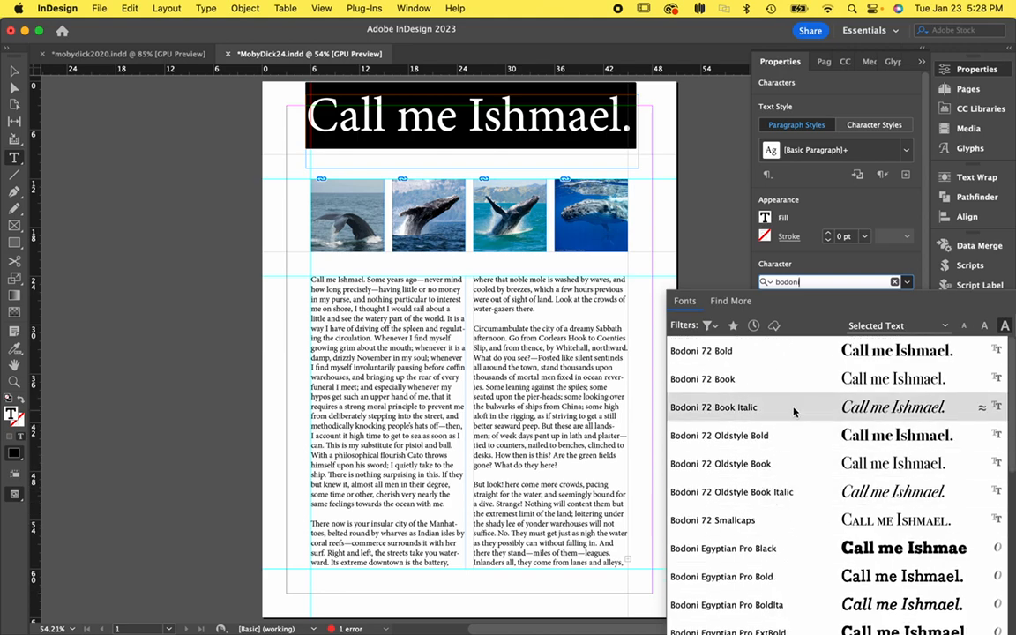
{"action": "left_click", "coordinate": [776, 549]}
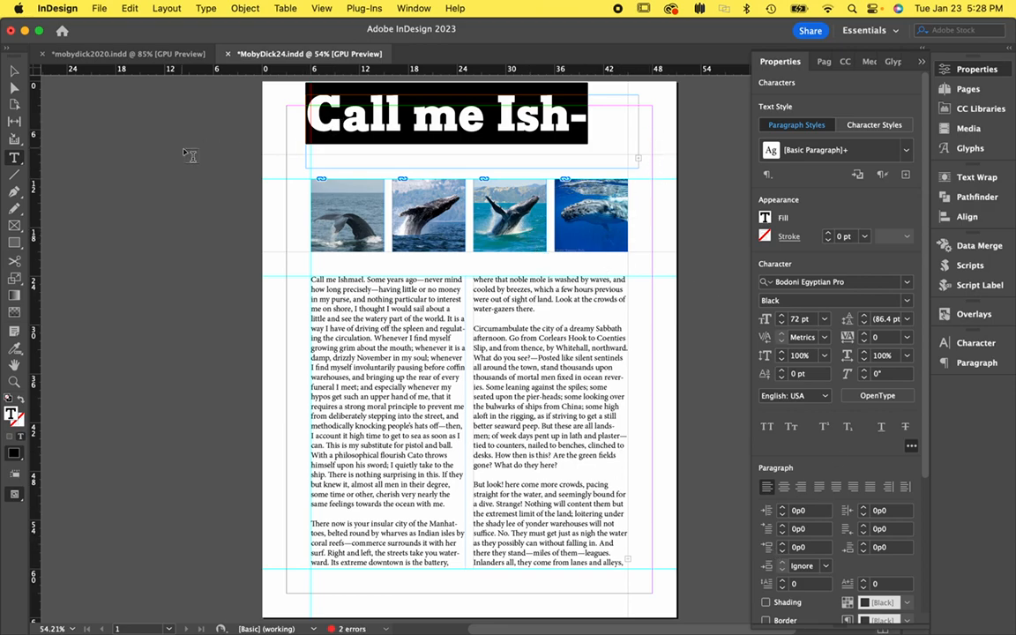
Widen the headline's text frame to about 47p8 and set its text size to 65 pt.
{"action": "left_click", "coordinate": [14, 71]}
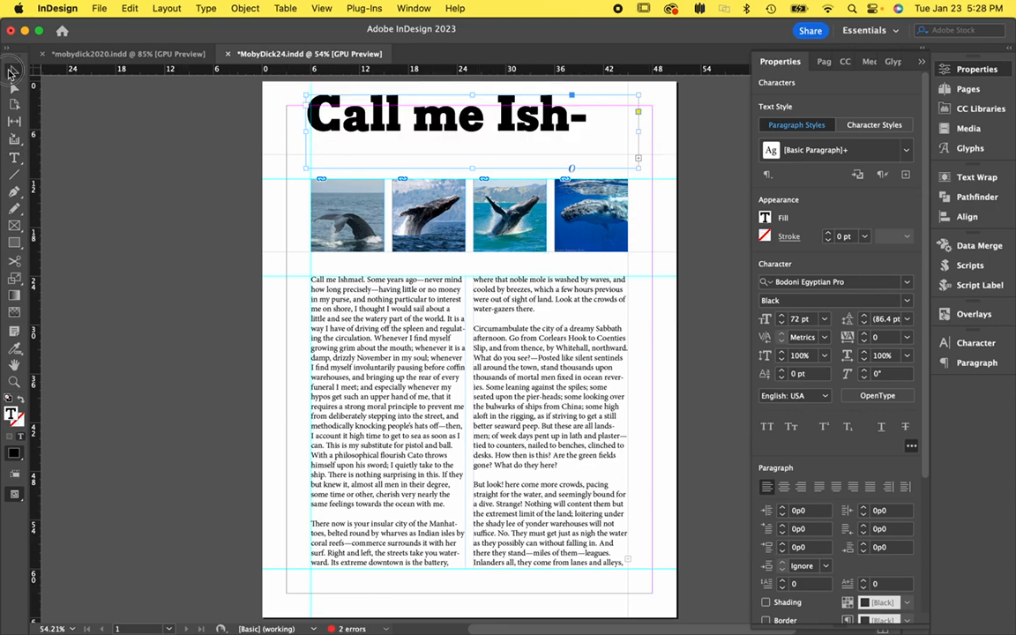
{"action": "left_click_drag", "start_coordinate": [637, 131], "coordinate": [693, 132]}
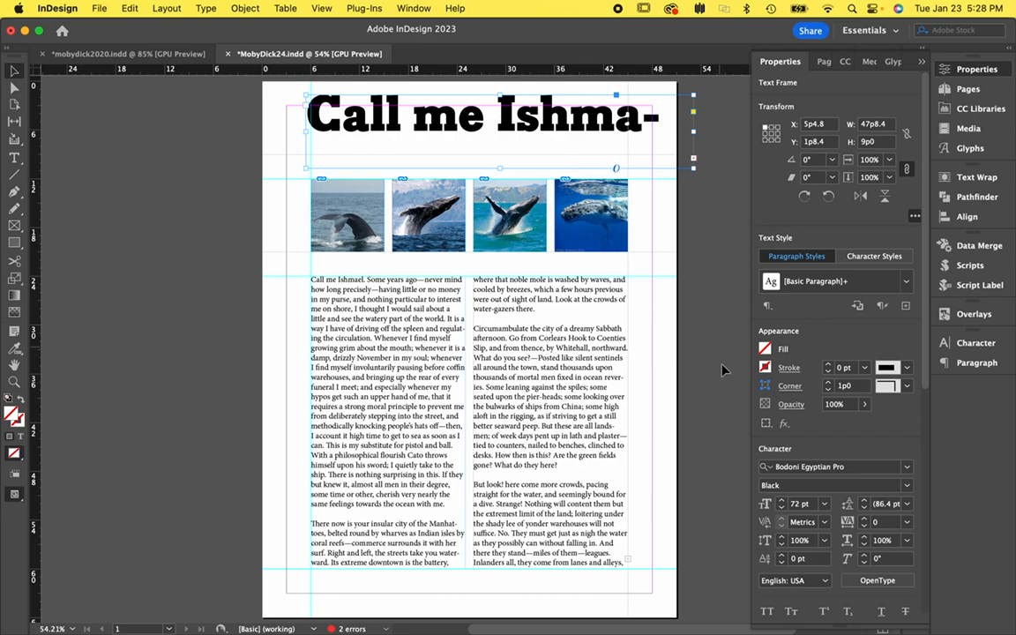
{"action": "left_click", "coordinate": [801, 504]}
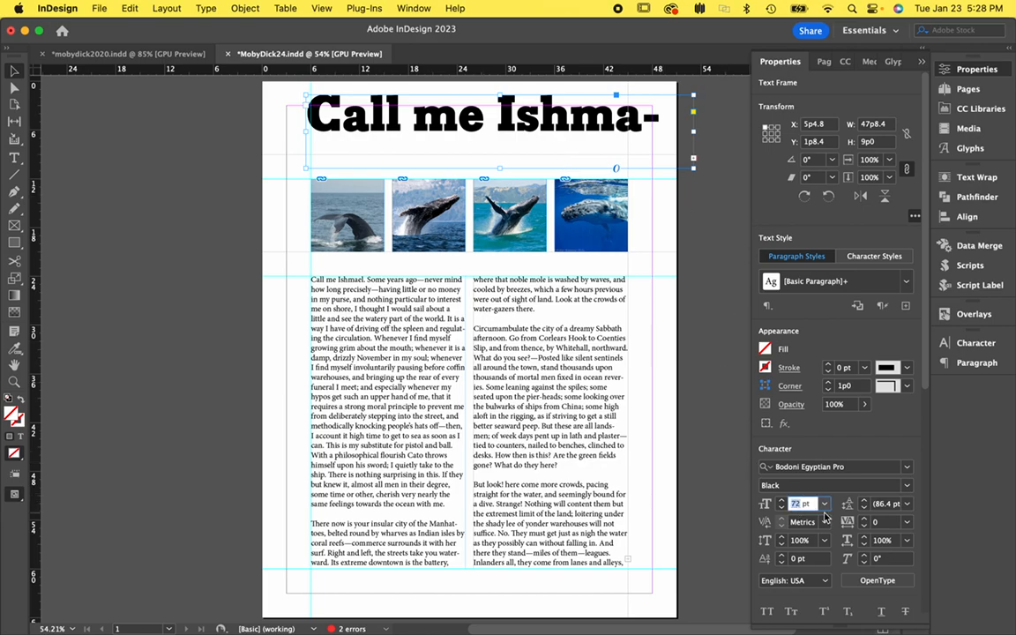
{"action": "type", "text": "65"}
{"action": "key", "text": "Return"}
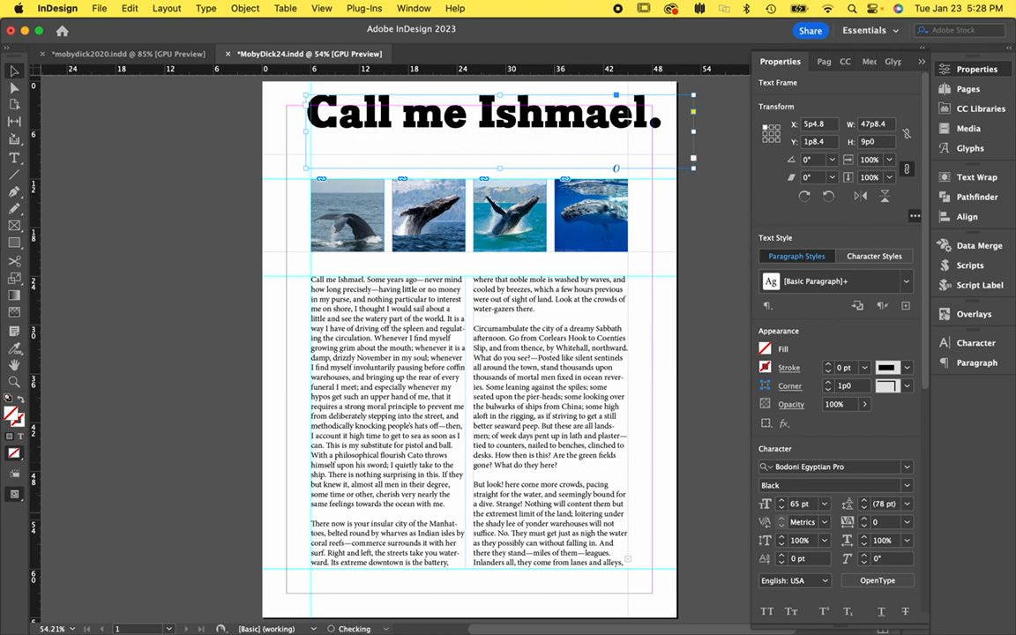
Position the headline frame at X 6p0, Y 3p0, set its text size to 60 pt, and deselect it.
{"action": "mouse_move", "coordinate": [567, 125]}
{"action": "left_mouse_down"}
{"action": "mouse_move", "coordinate": [562, 132]}
{"action": "mouse_move", "coordinate": [575, 132]}
{"action": "left_mouse_up"}
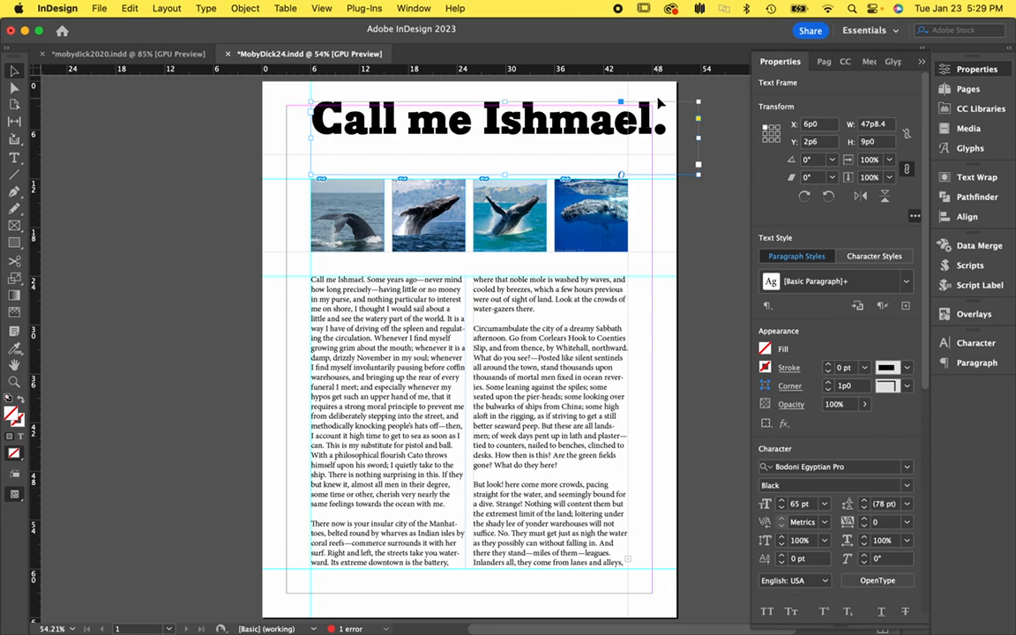
{"action": "double_click", "coordinate": [797, 504]}
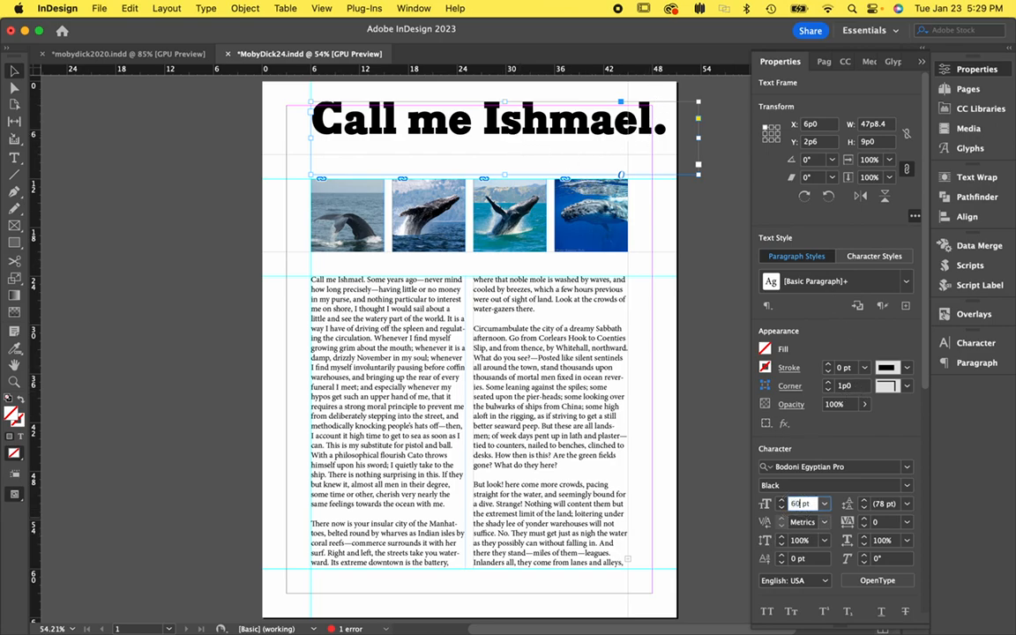
{"action": "key", "text": "Return"}
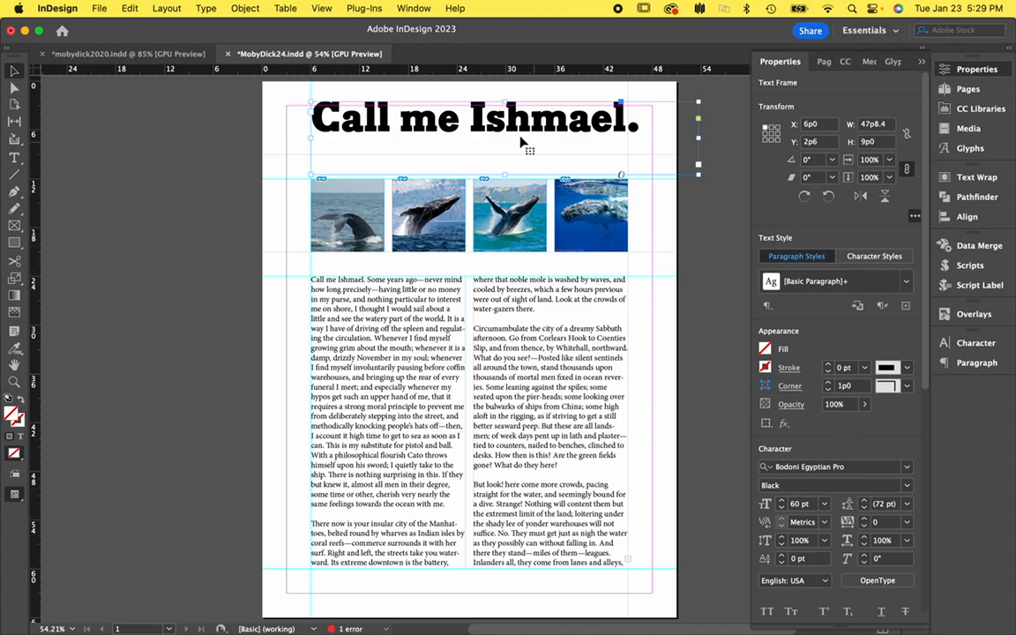
{"action": "mouse_move", "coordinate": [567, 136]}
{"action": "left_mouse_down"}
{"action": "mouse_move", "coordinate": [567, 80]}
{"action": "mouse_move", "coordinate": [563, 138]}
{"action": "left_mouse_up"}
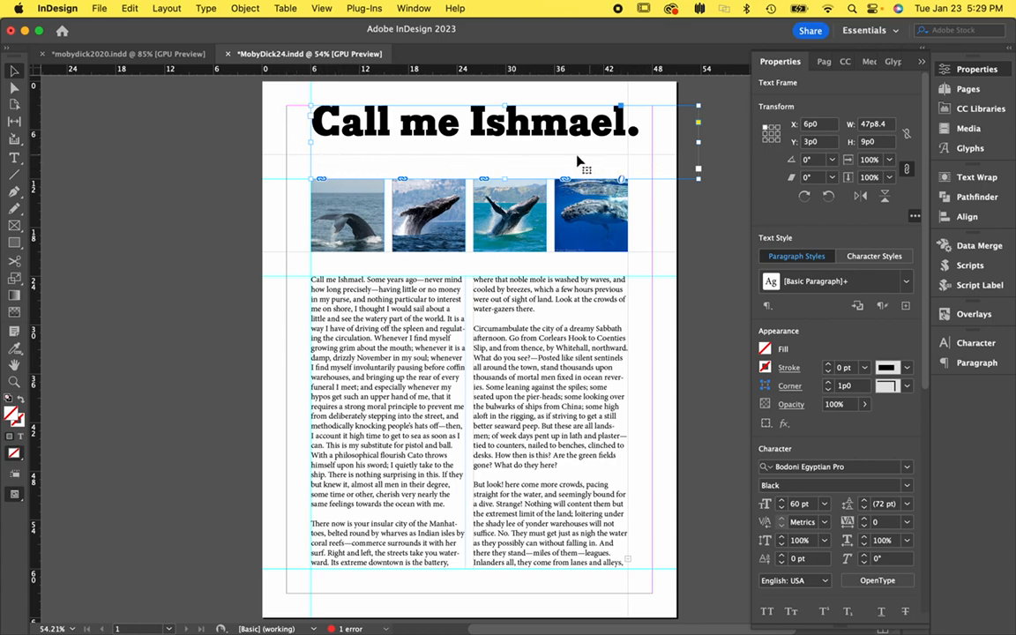
{"action": "left_click", "coordinate": [692, 223]}
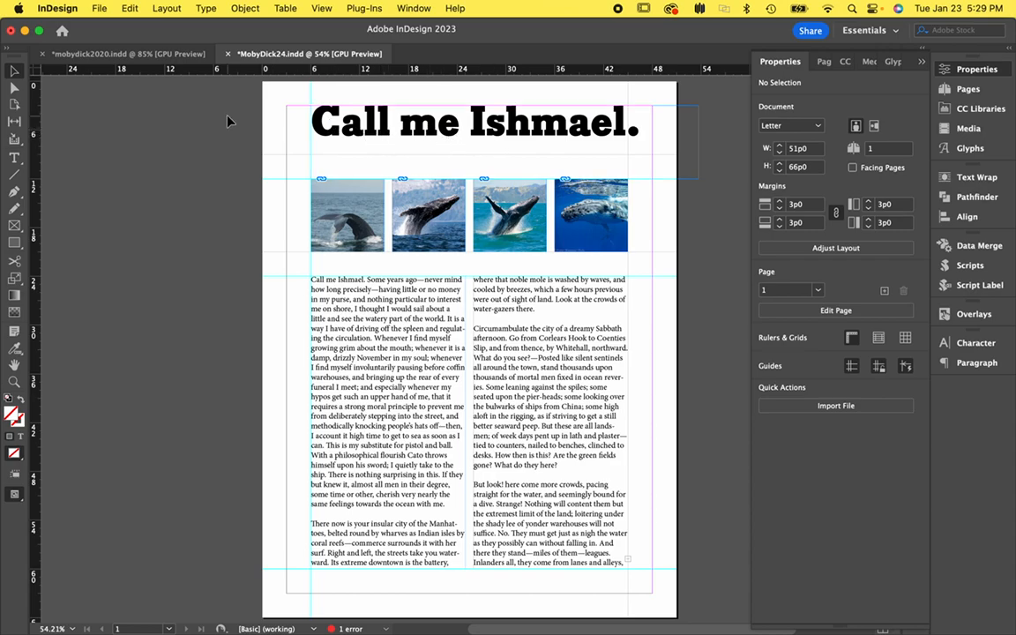
Shrink the headline's text frame to about 43p8 wide and 7p1 high.
{"action": "left_click", "coordinate": [14, 156]}
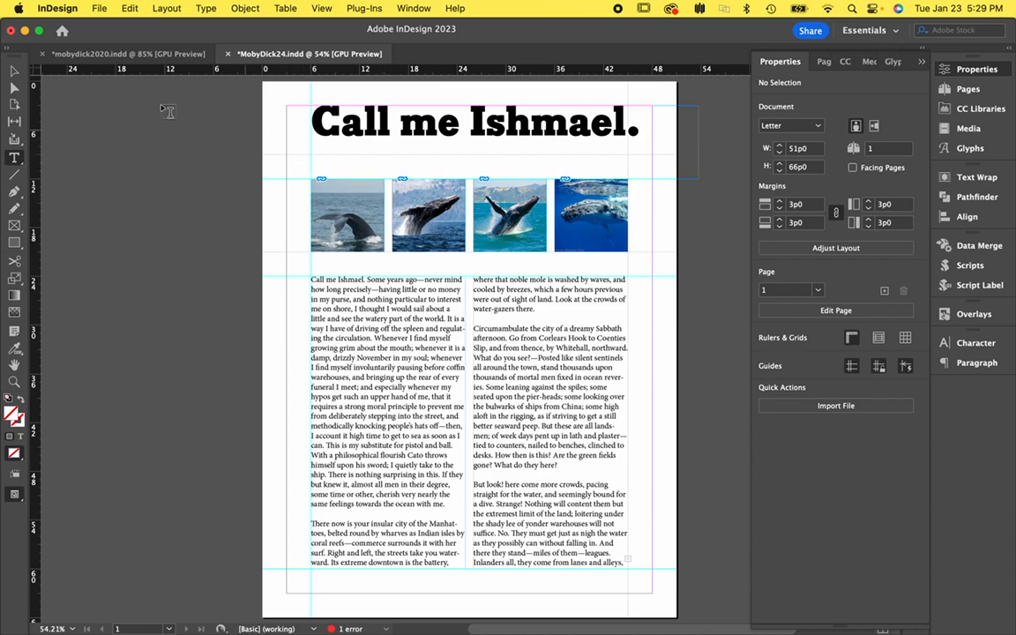
{"action": "left_click", "coordinate": [14, 71]}
{"action": "left_click", "coordinate": [401, 127]}
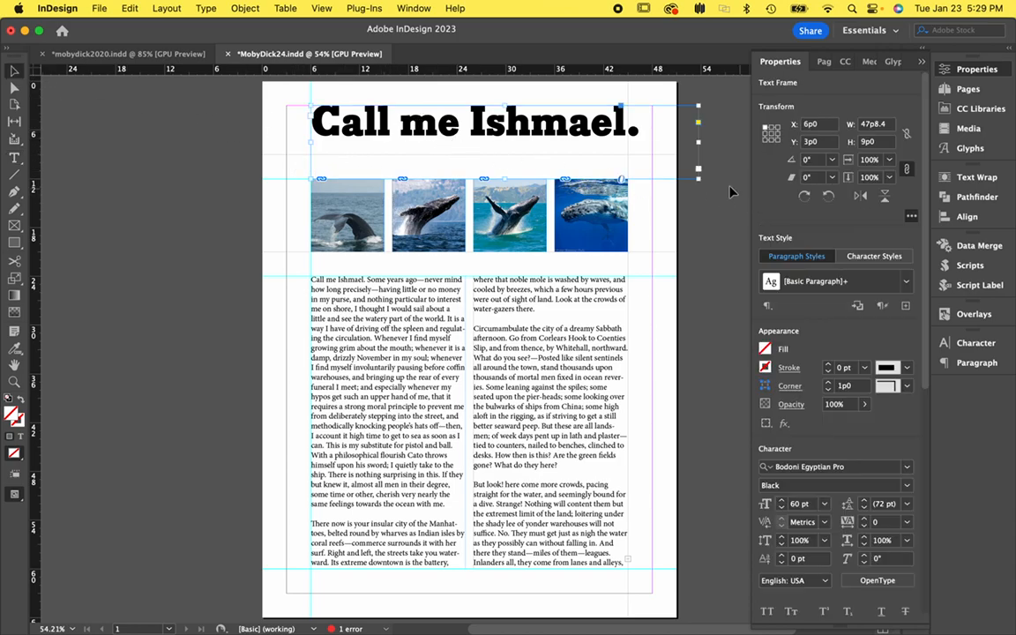
{"action": "left_click_drag", "start_coordinate": [698, 180], "coordinate": [666, 164]}
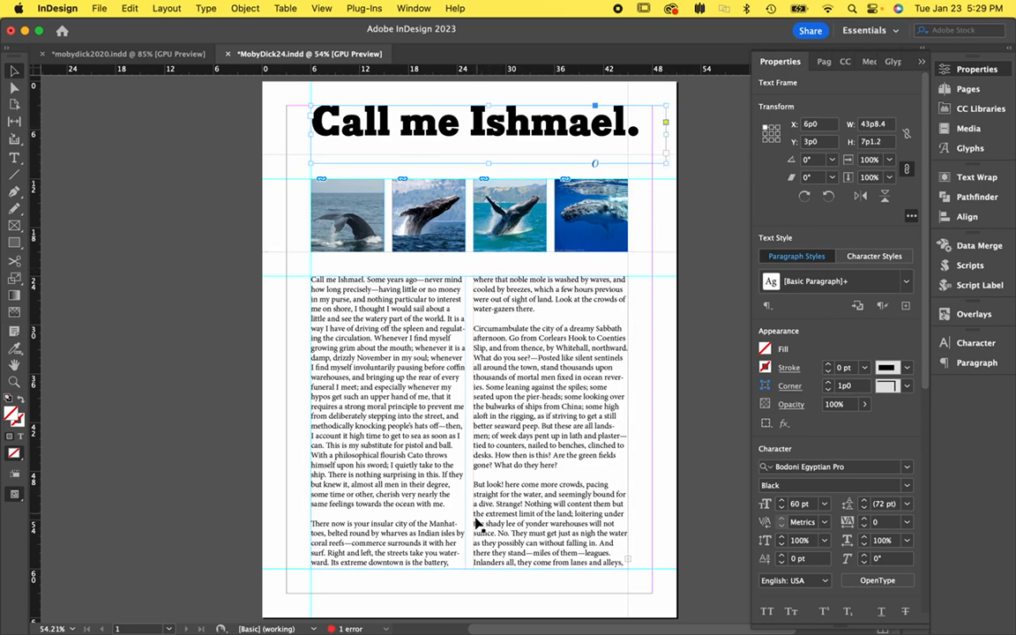
Switch to Chrome and copy the title block "MOBY-DICK; or, THE WHALE. By Herman Melville" from the beginning of the Project Gutenberg eBook.
{"action": "mouse_move", "coordinate": [450, 627]}
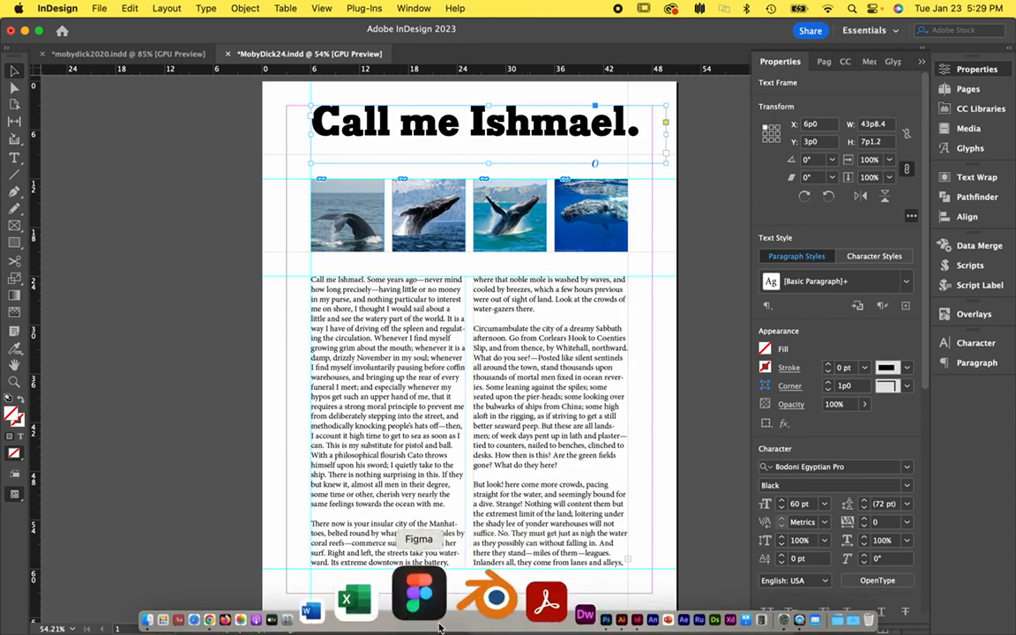
{"action": "left_click", "coordinate": [339, 595]}
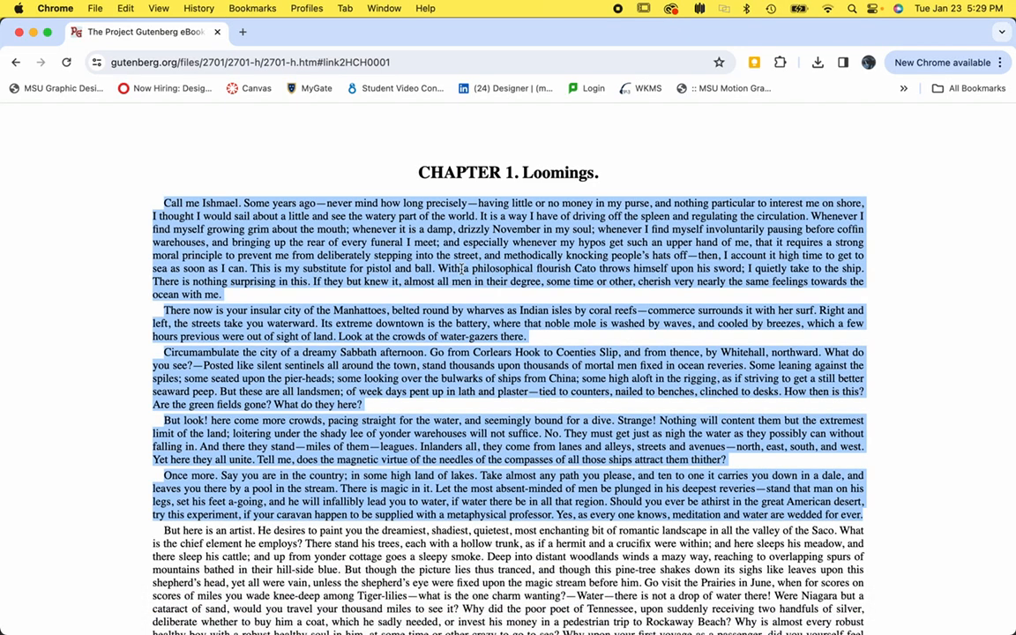
{"action": "left_click", "coordinate": [307, 250]}
{"action": "scroll", "coordinate": [326, 265], "scroll_direction": "up", "scroll_amount": 15}
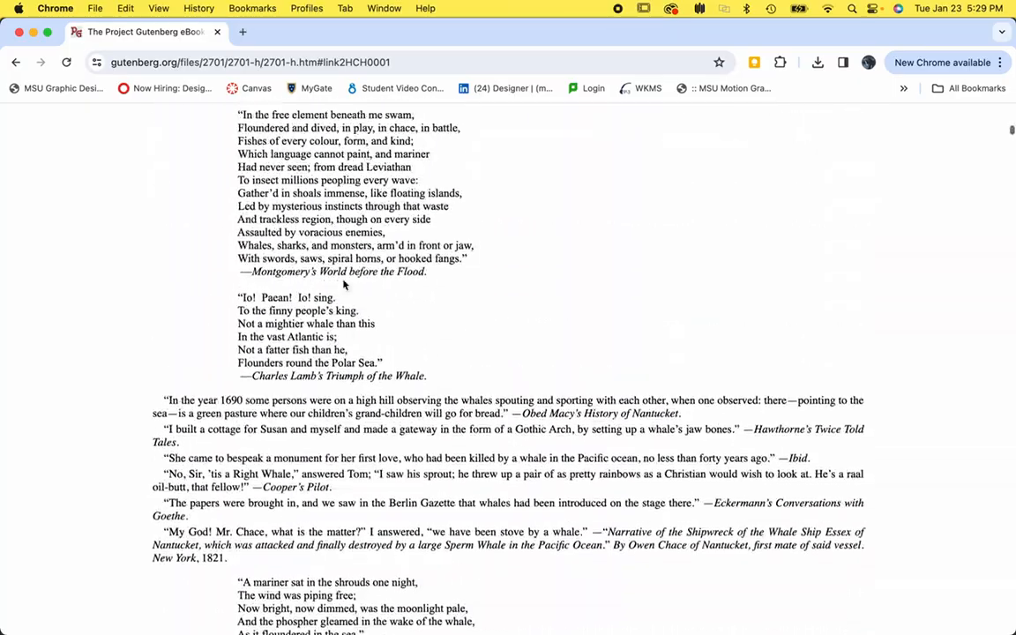
{"action": "scroll", "coordinate": [345, 284], "scroll_direction": "up", "scroll_amount": 20}
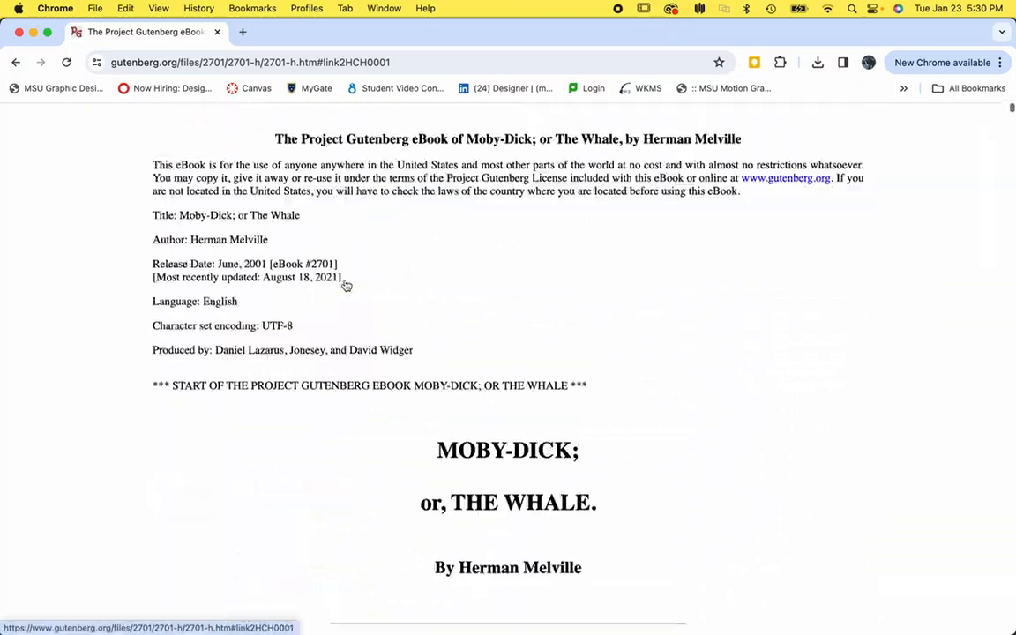
{"action": "scroll", "coordinate": [402, 294], "scroll_direction": "down", "scroll_amount": 2}
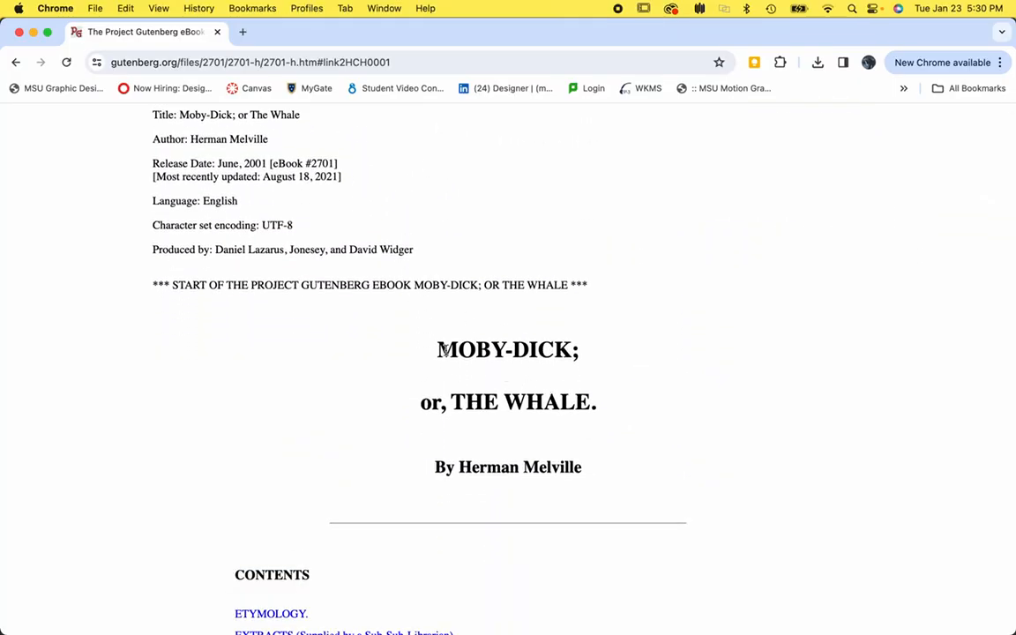
{"action": "left_click_drag", "start_coordinate": [439, 350], "coordinate": [603, 484]}
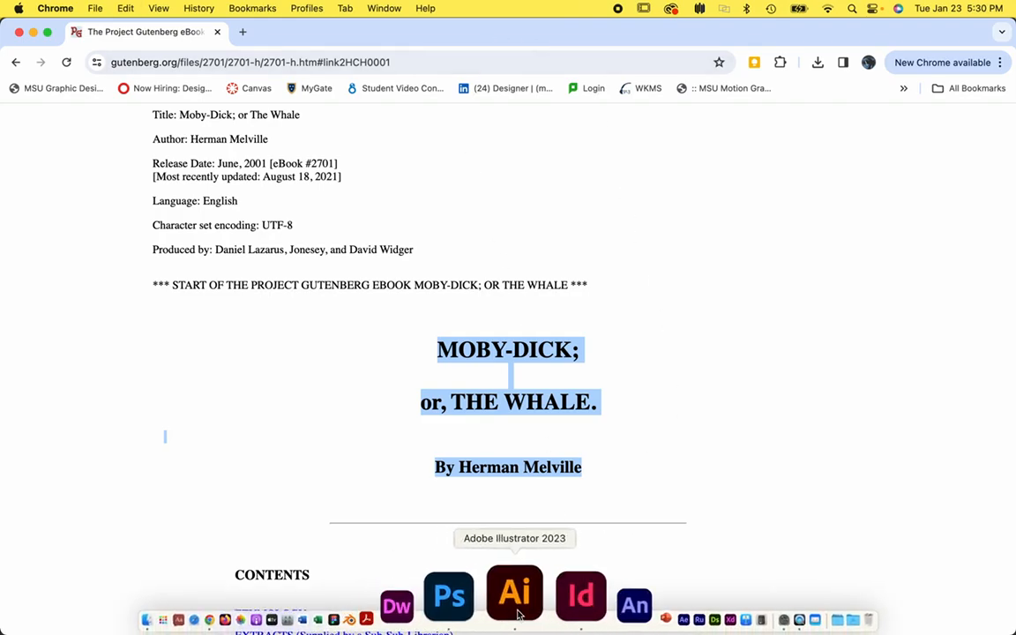
Switch to InDesign, draw two side-by-side text frames beneath the headline, the left one about 20p6 by 2p10, and paste the title block into it.
{"action": "left_click", "coordinate": [510, 606]}
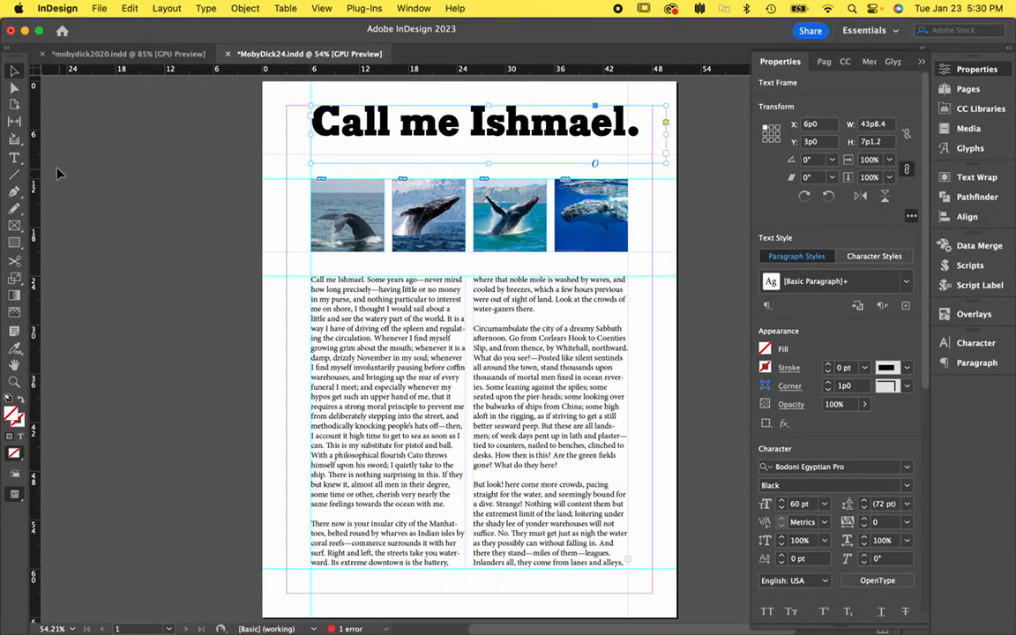
{"action": "left_click", "coordinate": [14, 157]}
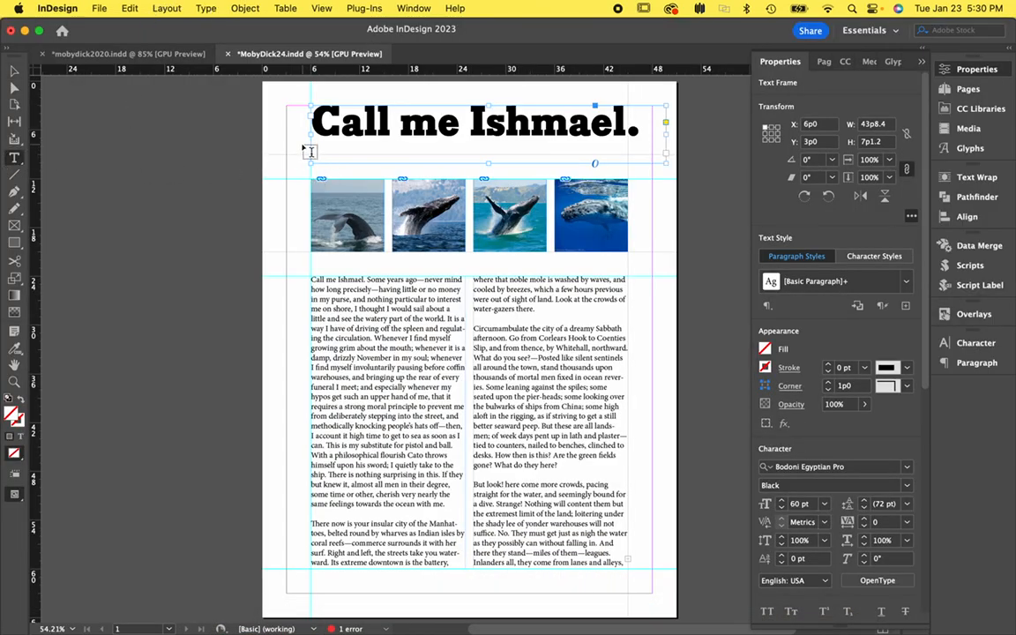
{"action": "left_click_drag", "start_coordinate": [303, 145], "coordinate": [470, 166]}
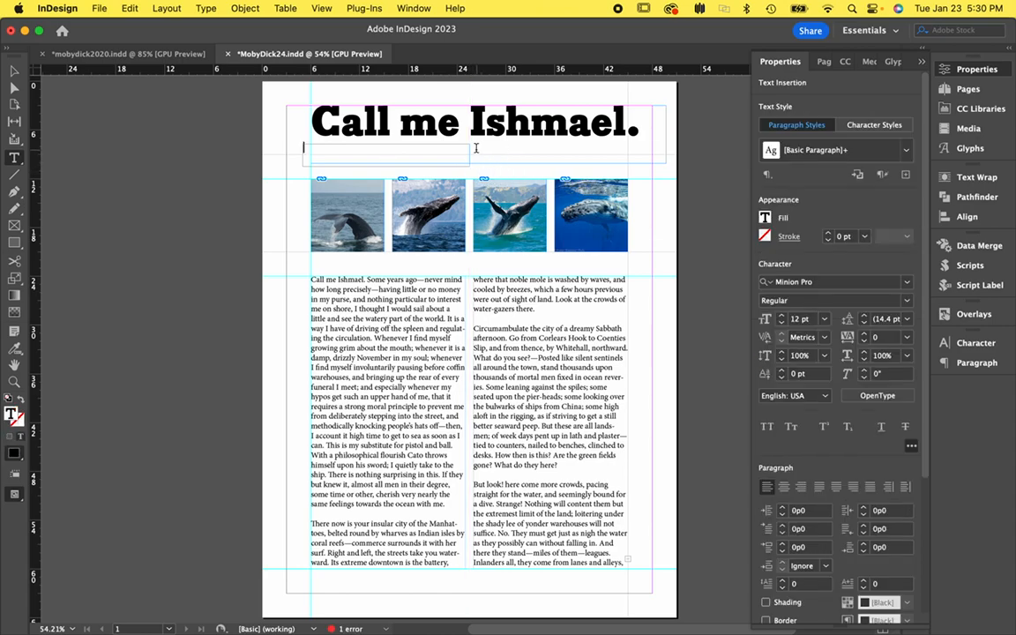
{"action": "left_click_drag", "start_coordinate": [637, 168], "coordinate": [478, 144]}
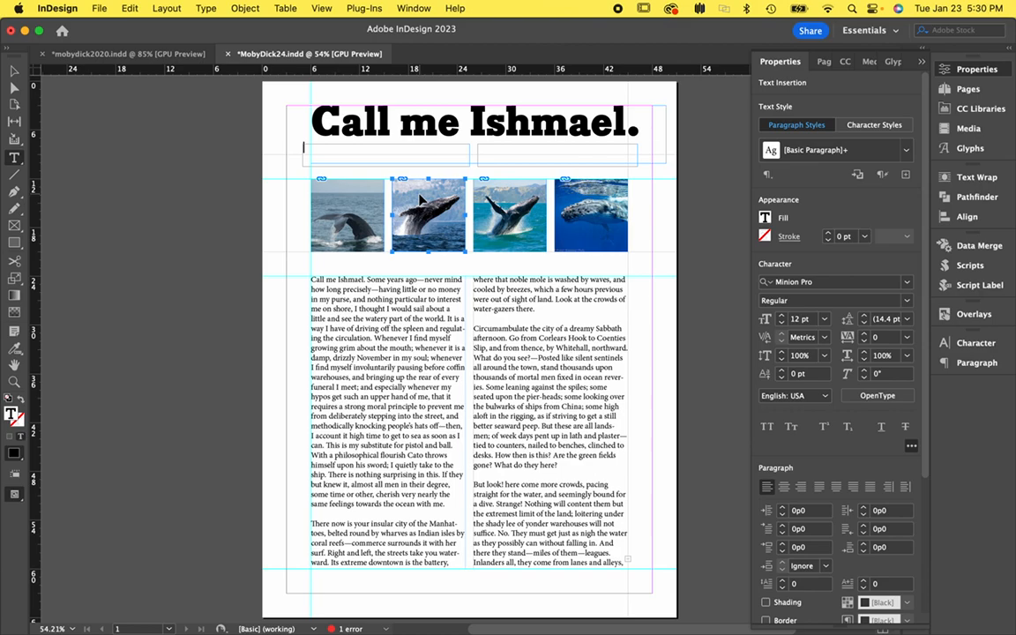
{"action": "key", "text": "super+v"}
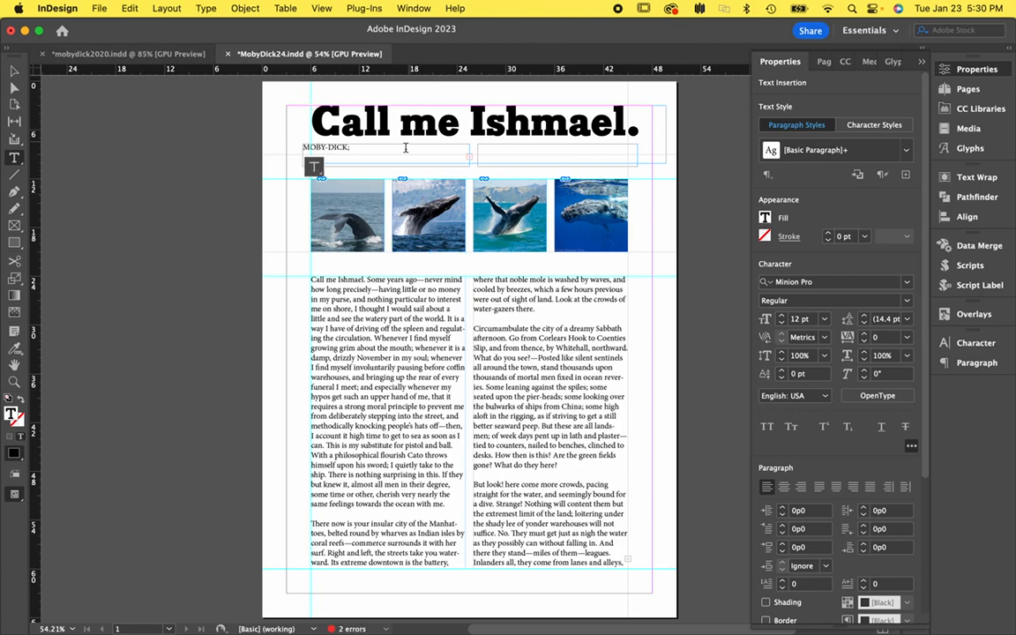
{"action": "left_click", "coordinate": [15, 70]}
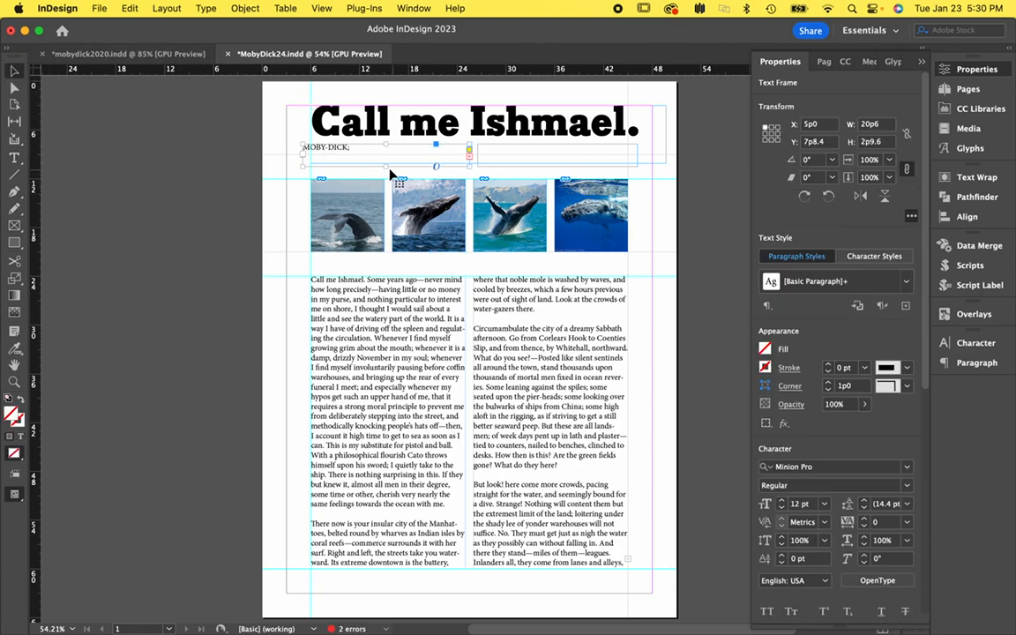
Extend the title text frame to about 9p7 high and join "or, THE WHALE." onto the "MOBY-DICK;" line.
{"action": "left_click_drag", "start_coordinate": [385, 167], "coordinate": [386, 222]}
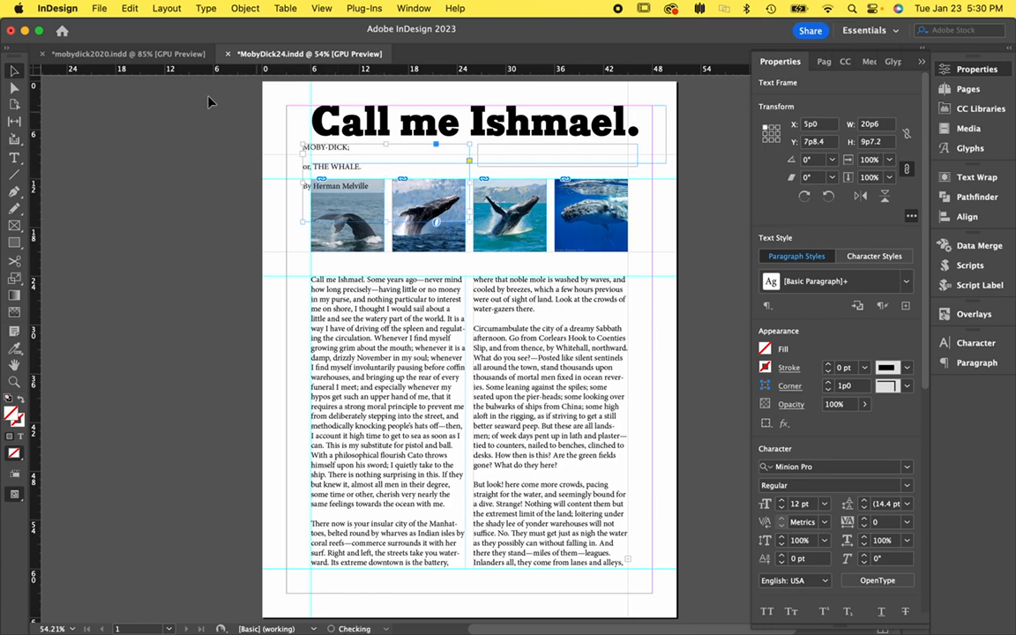
{"action": "left_click", "coordinate": [14, 157]}
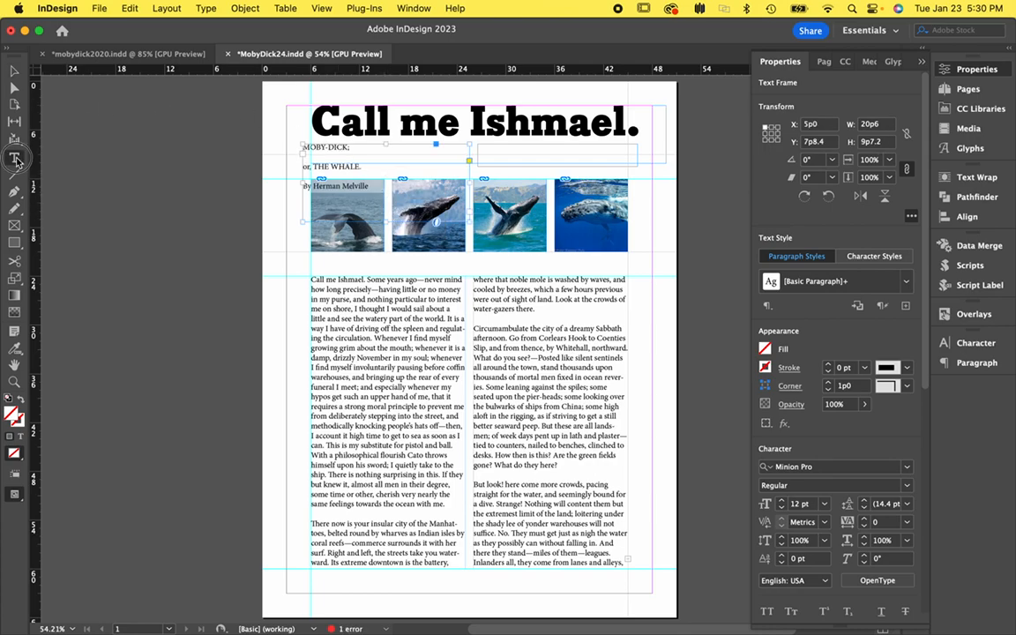
{"action": "left_click", "coordinate": [305, 166]}
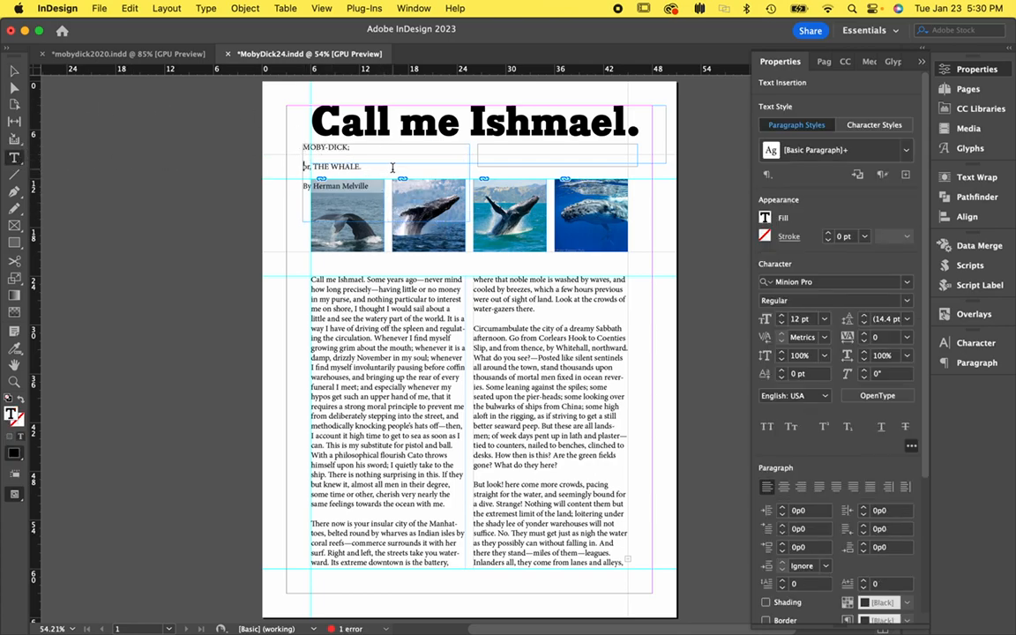
{"action": "key", "text": "BackSpace"}
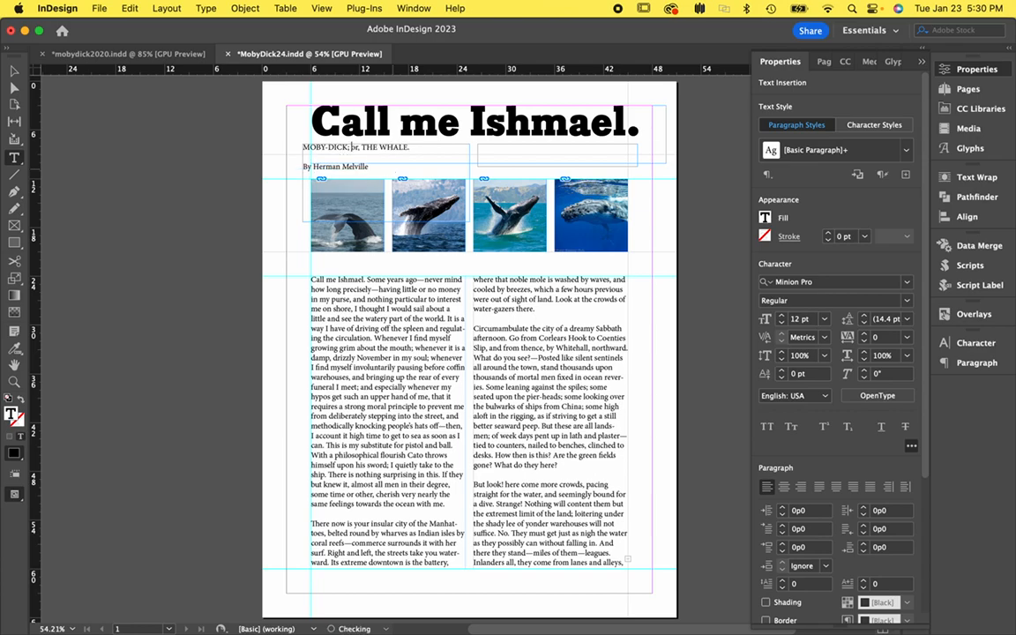
Delete the author line from the title frame and shrink the frame to about 2p10 high.
{"action": "left_click_drag", "start_coordinate": [371, 166], "coordinate": [301, 166]}
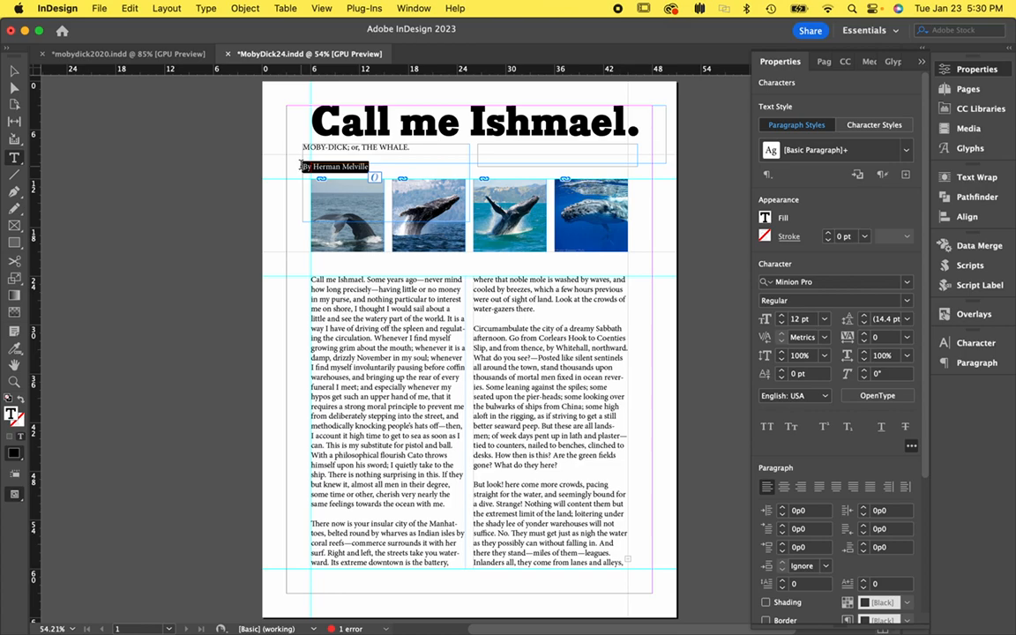
{"action": "key", "text": "BackSpace"}
{"action": "key", "text": "BackSpace"}
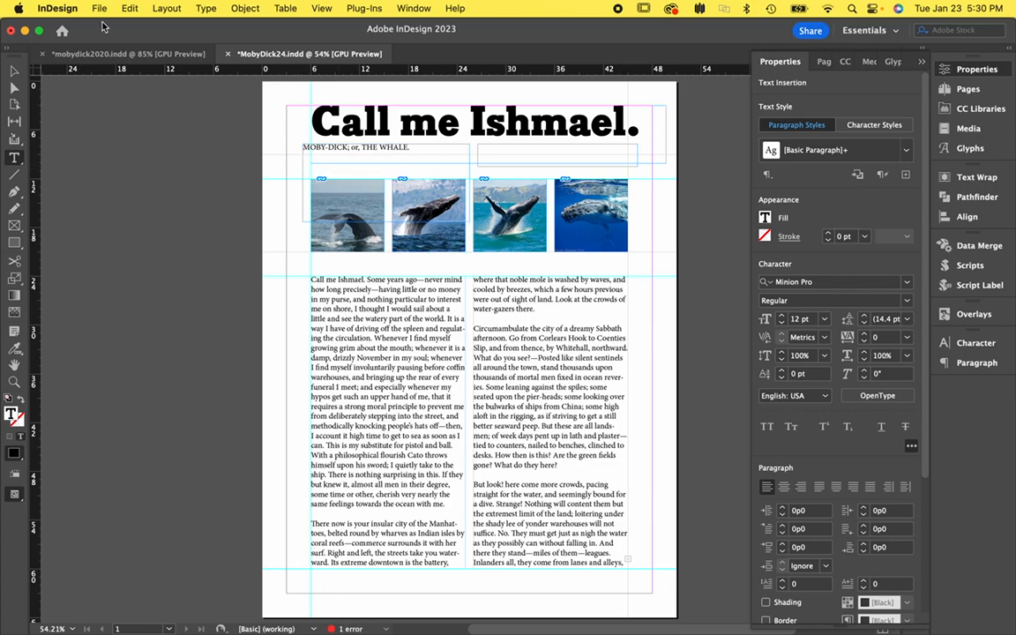
{"action": "left_click", "coordinate": [14, 70]}
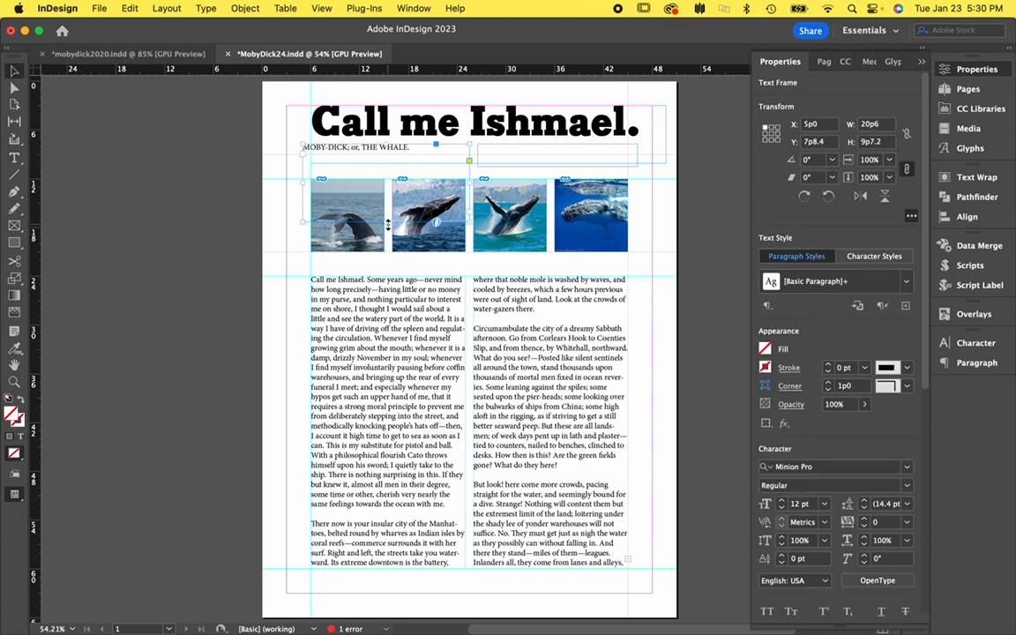
{"action": "left_click_drag", "start_coordinate": [387, 215], "coordinate": [388, 166]}
Enter "By Herman Melville" in the empty text frame beside the title.
{"action": "left_click", "coordinate": [15, 157]}
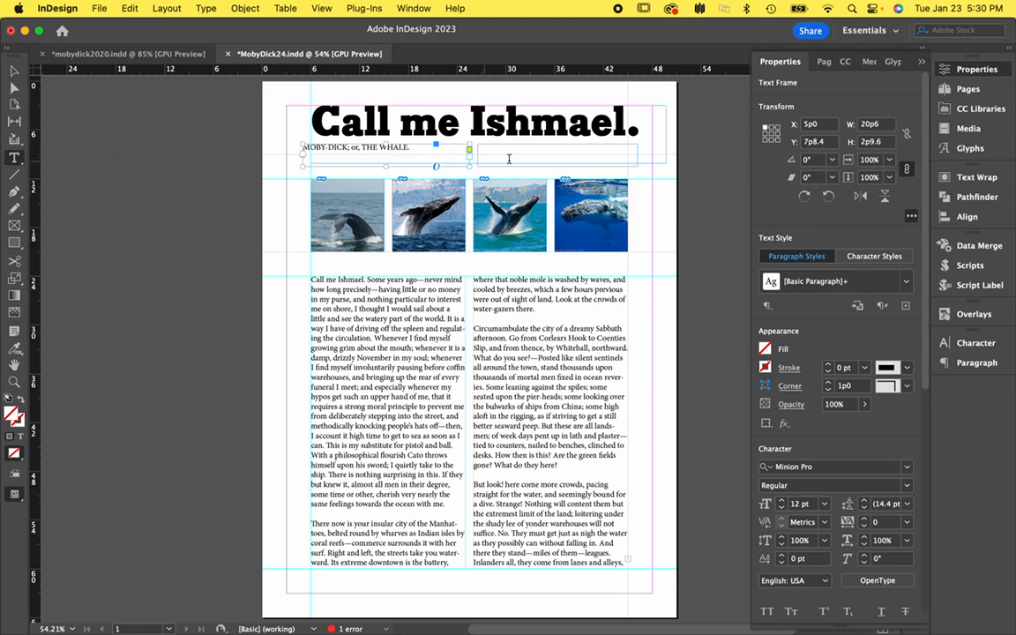
{"action": "left_click", "coordinate": [536, 153]}
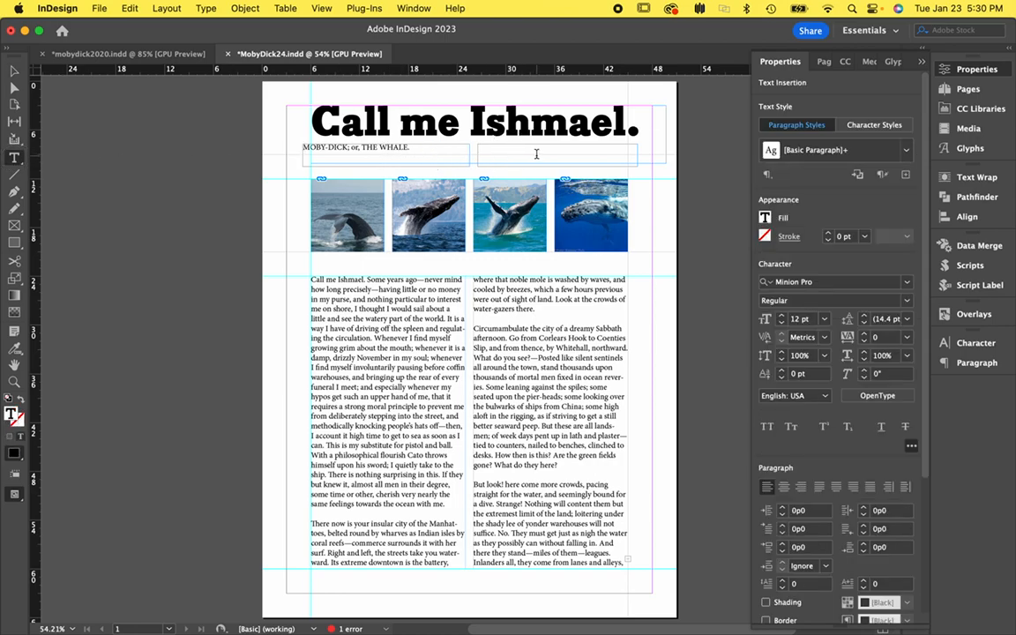
{"action": "type", "text": "By Herman Melville"}
{"action": "key", "text": "Escape"}
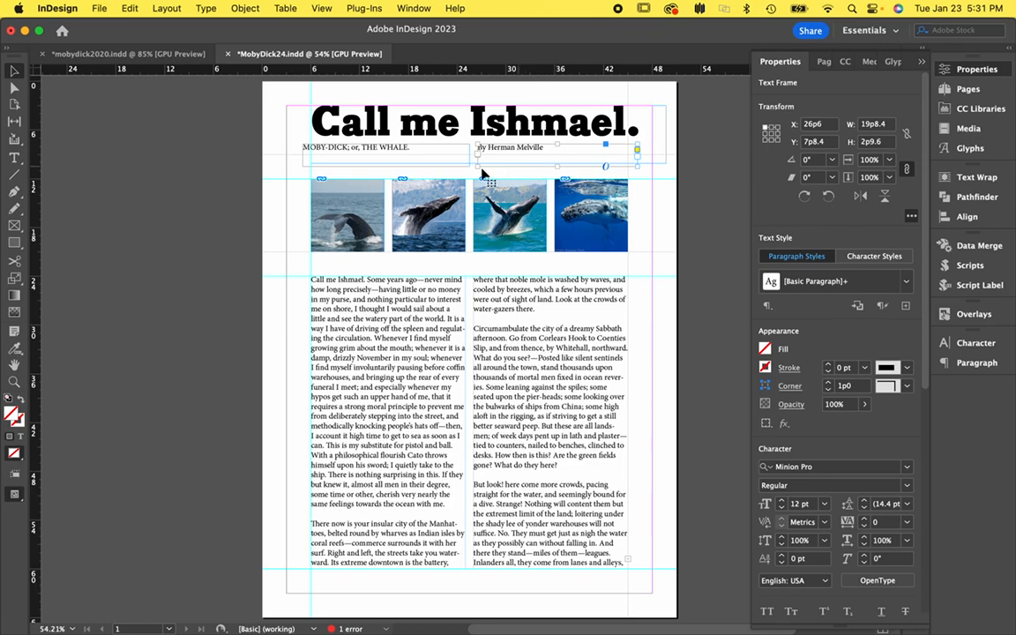
Move the title frame to about X 5p9, Y 8p4 and the author frame to about X 28p4, Y 8p4.
{"action": "mouse_move", "coordinate": [370, 152]}
{"action": "left_mouse_down"}
{"action": "mouse_move", "coordinate": [338, 150]}
{"action": "mouse_move", "coordinate": [352, 157]}
{"action": "left_mouse_up"}
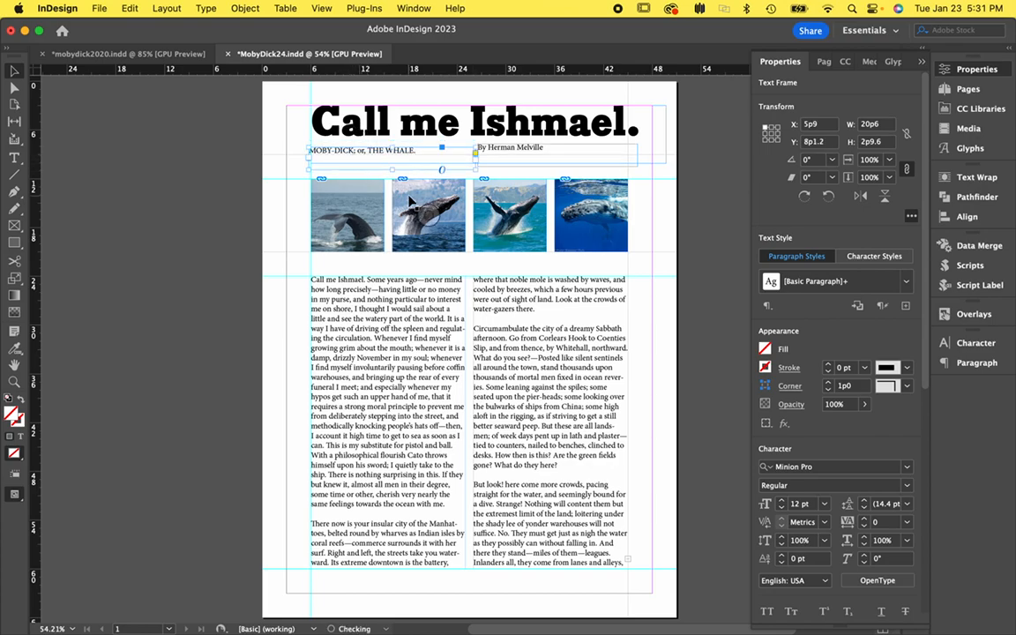
{"action": "key", "text": "Down"}
{"action": "key", "text": "Down"}
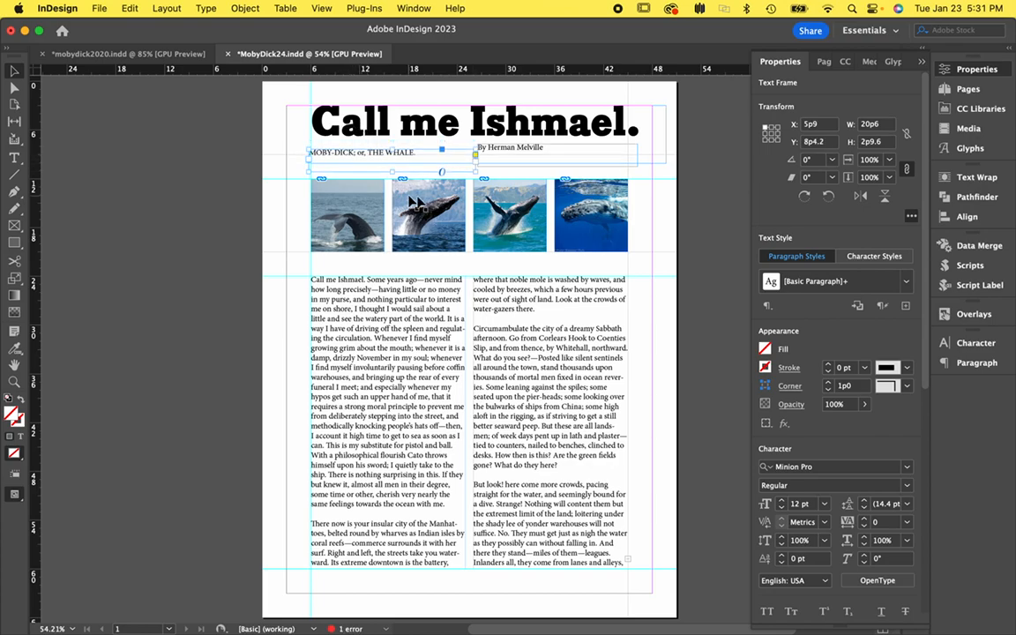
{"action": "left_click_drag", "start_coordinate": [514, 152], "coordinate": [529, 158]}
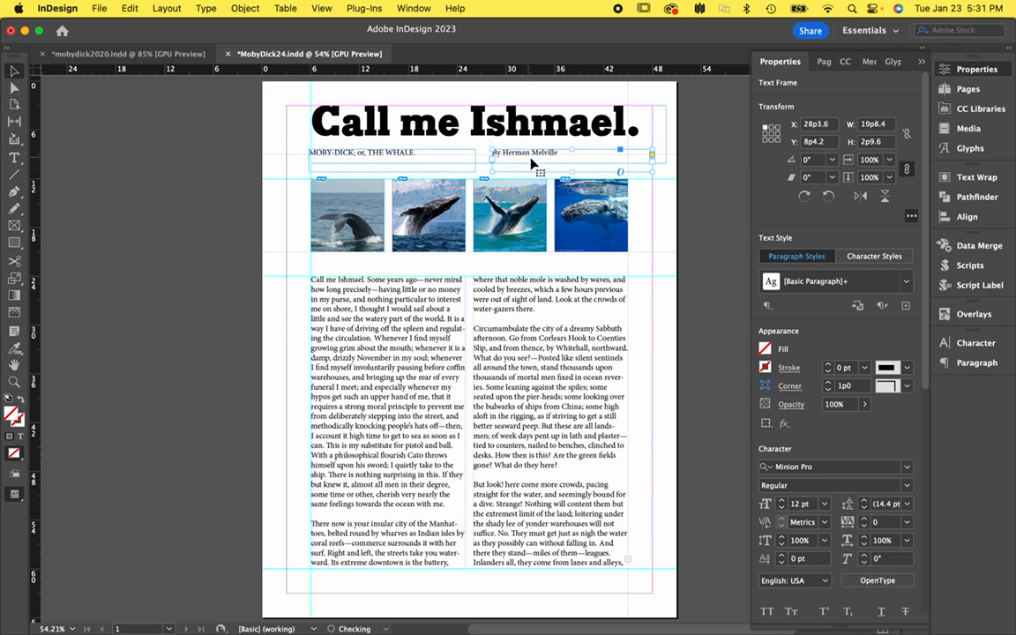
Deselect everything and view the page in Preview screen mode without guides and frame edges.
{"action": "left_click", "coordinate": [655, 227]}
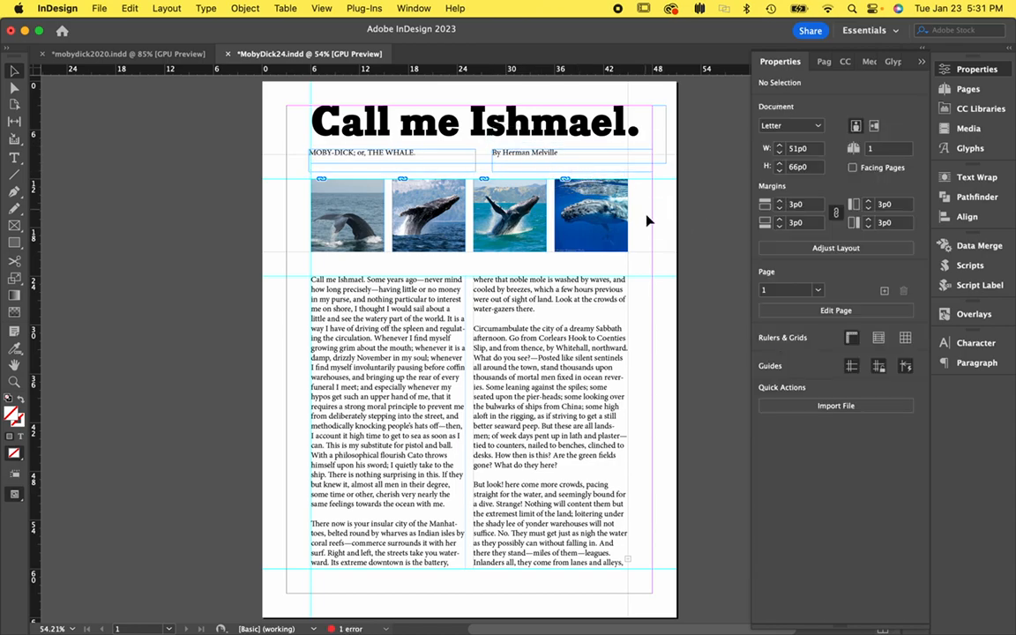
{"action": "left_click", "coordinate": [15, 495]}
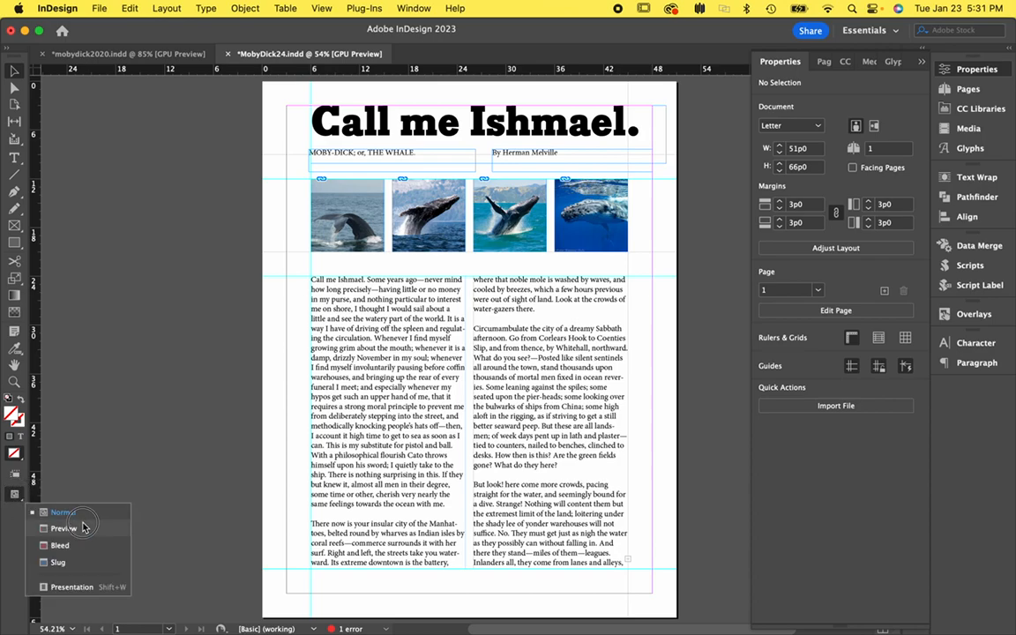
{"action": "left_click", "coordinate": [84, 527]}
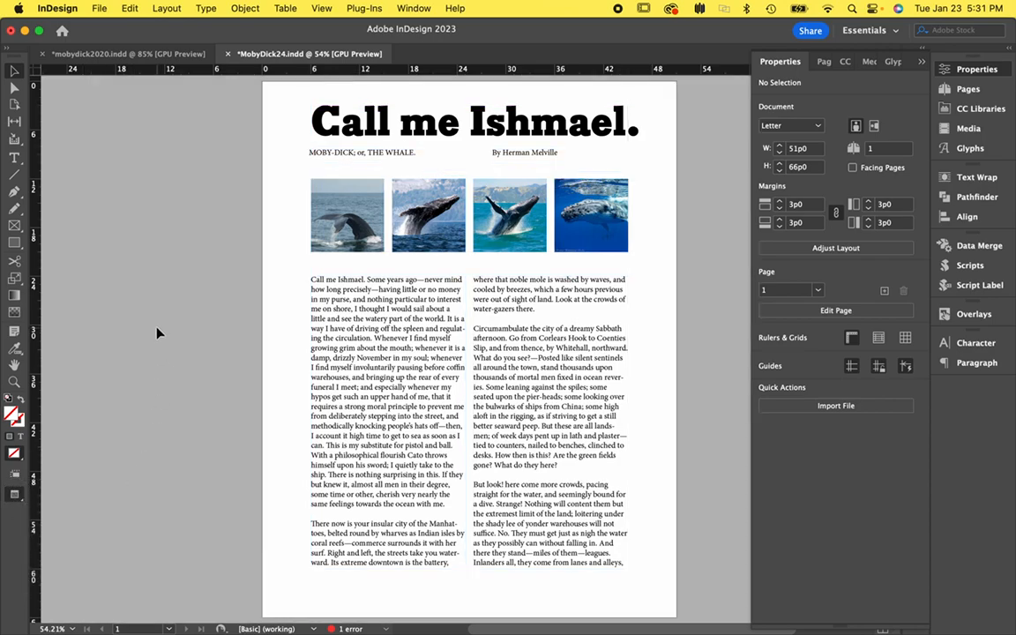